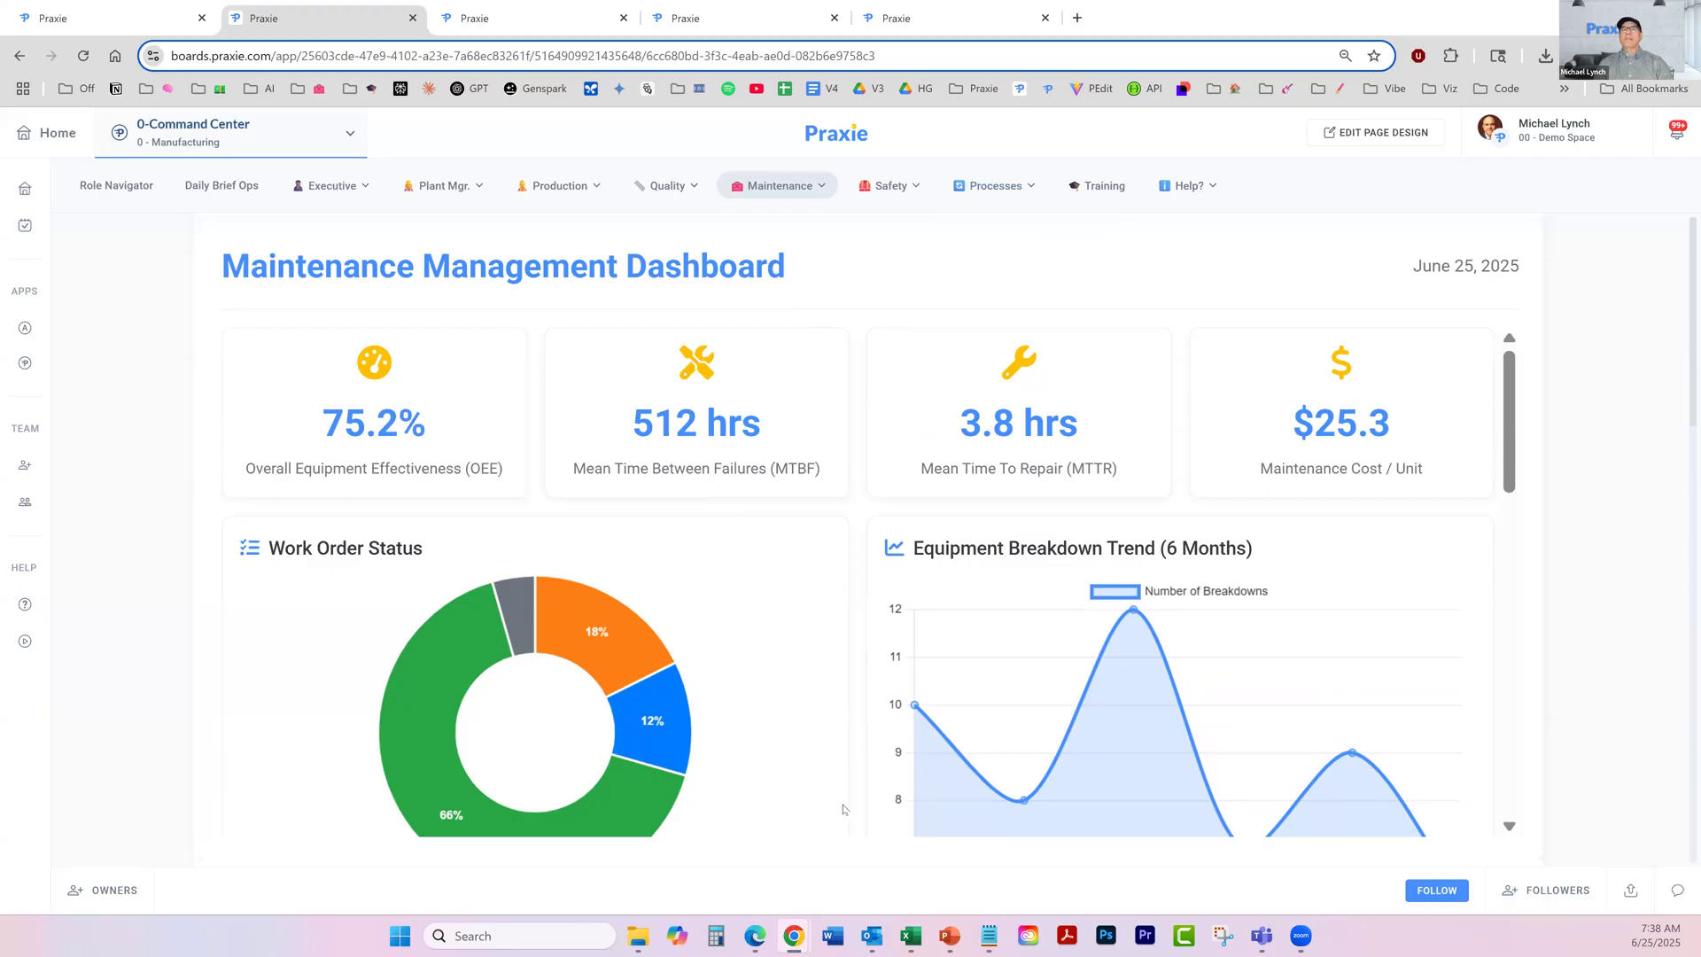
# Bring the AI Analysis PowerPoint deck to the front, showing slide 10 'Command Center'
pyautogui.click(950, 937)
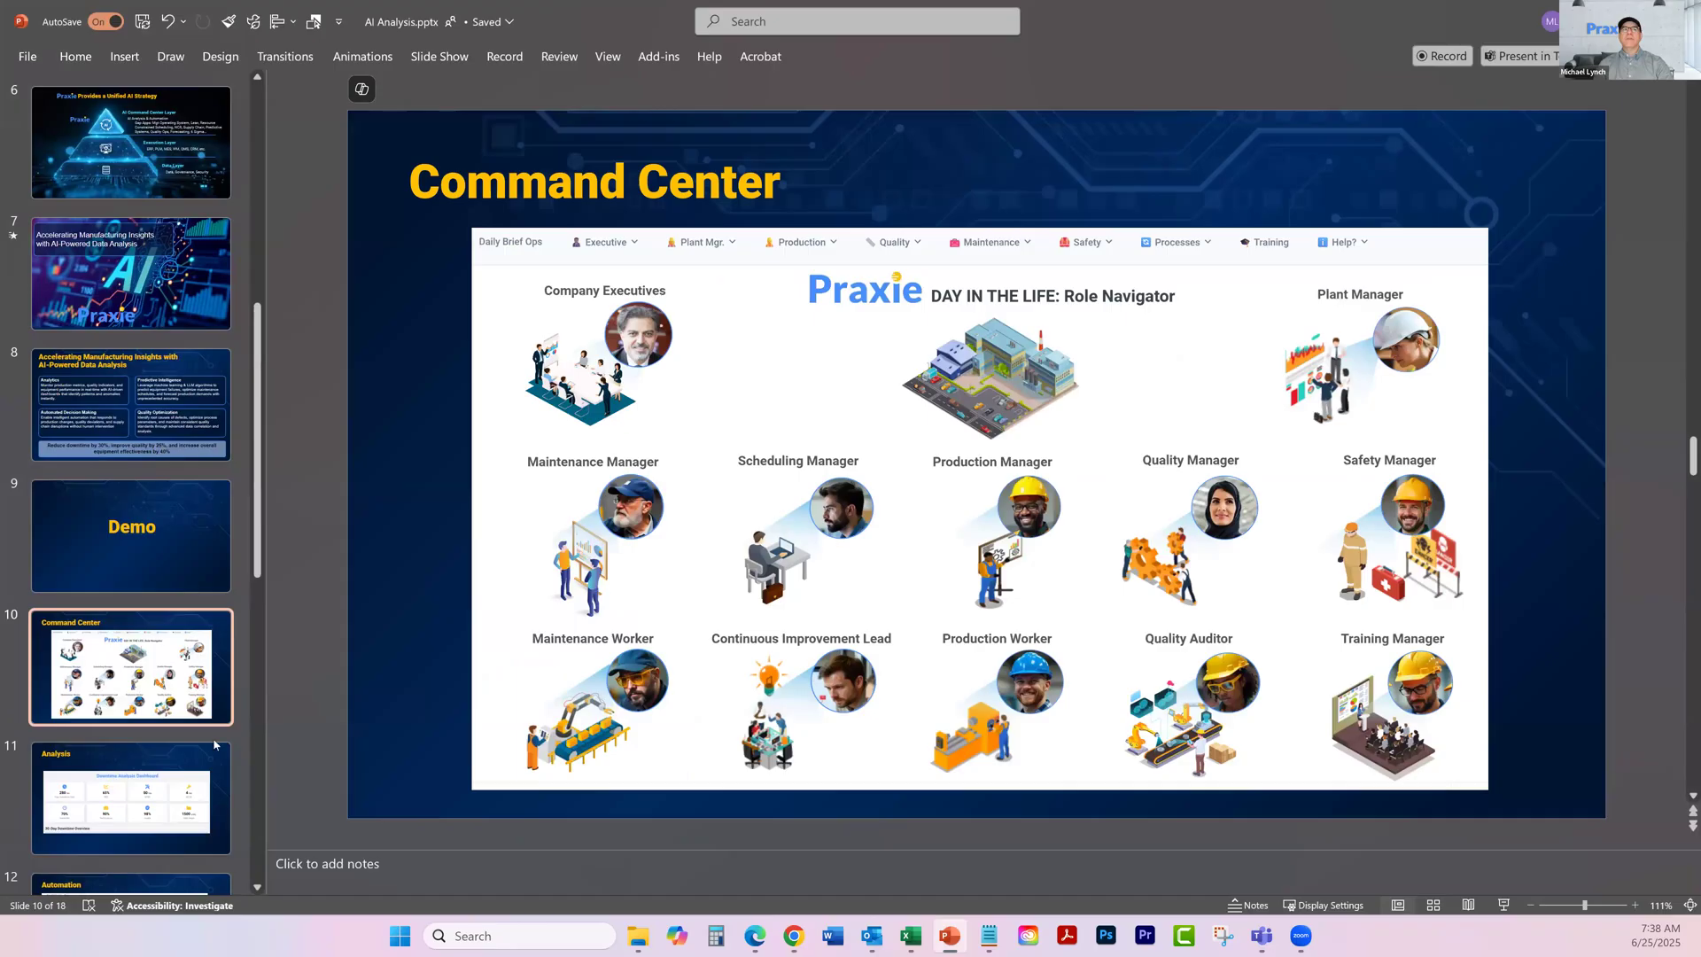
# Show the deck's slide 11 'Analysis', then return to Praxie's Maintenance Management Dashboard in Chrome
pyautogui.click(179, 808)
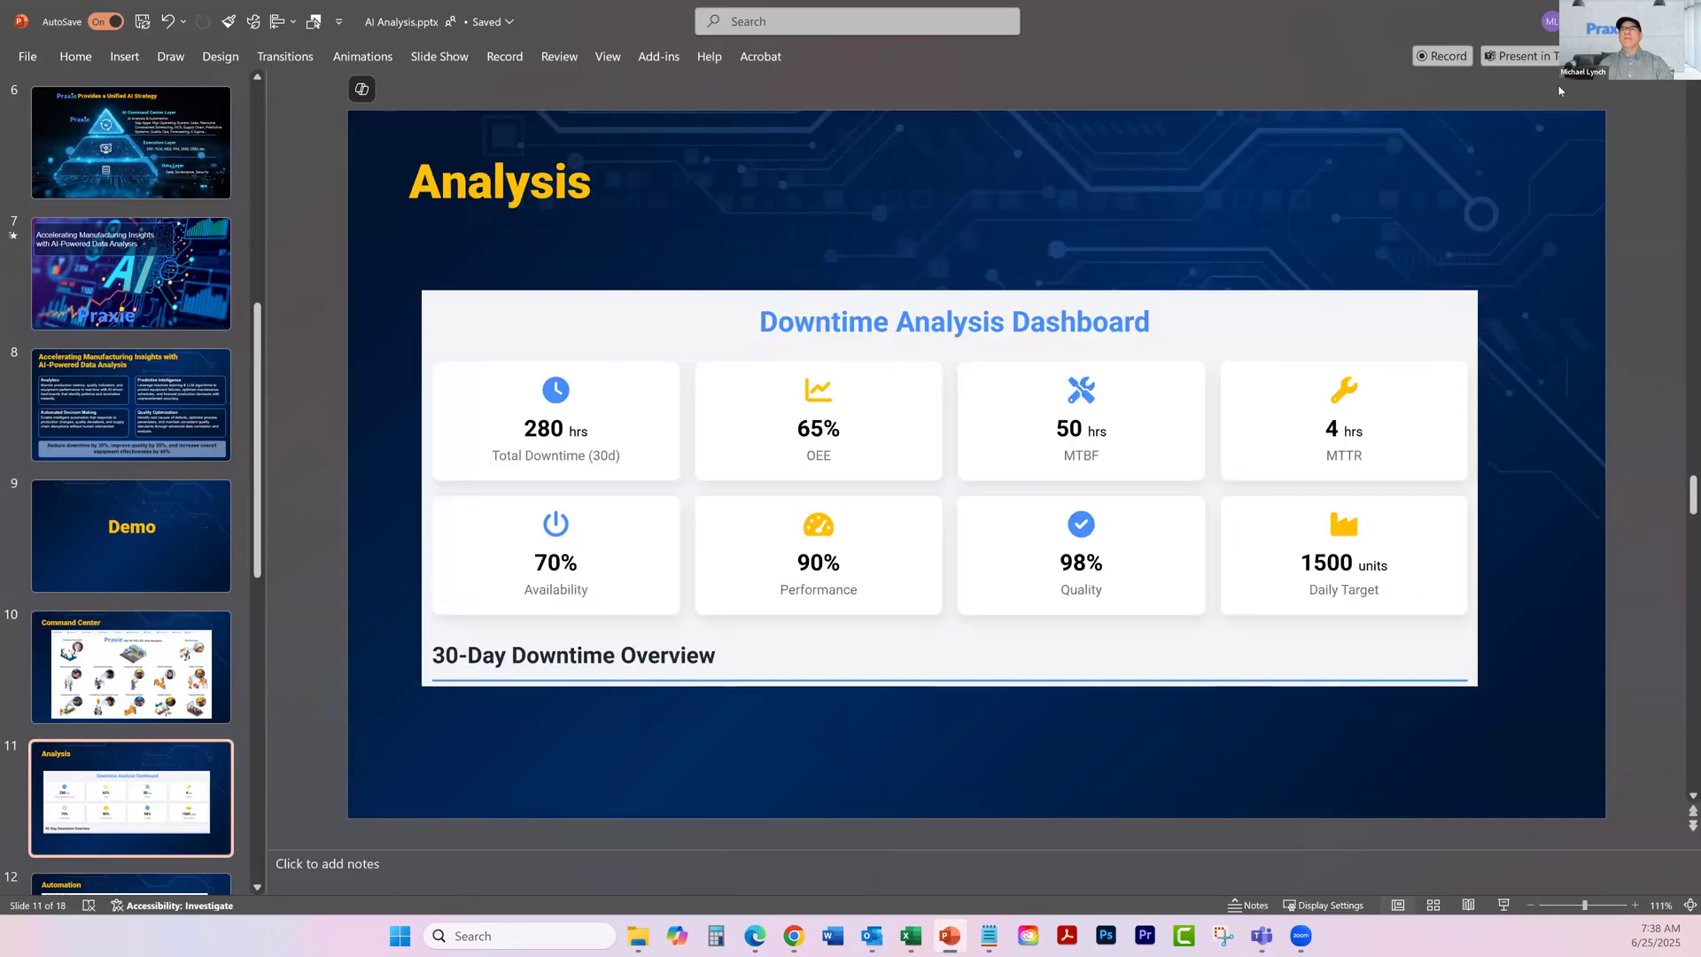
pyautogui.hotkey('alt', 'Tab')
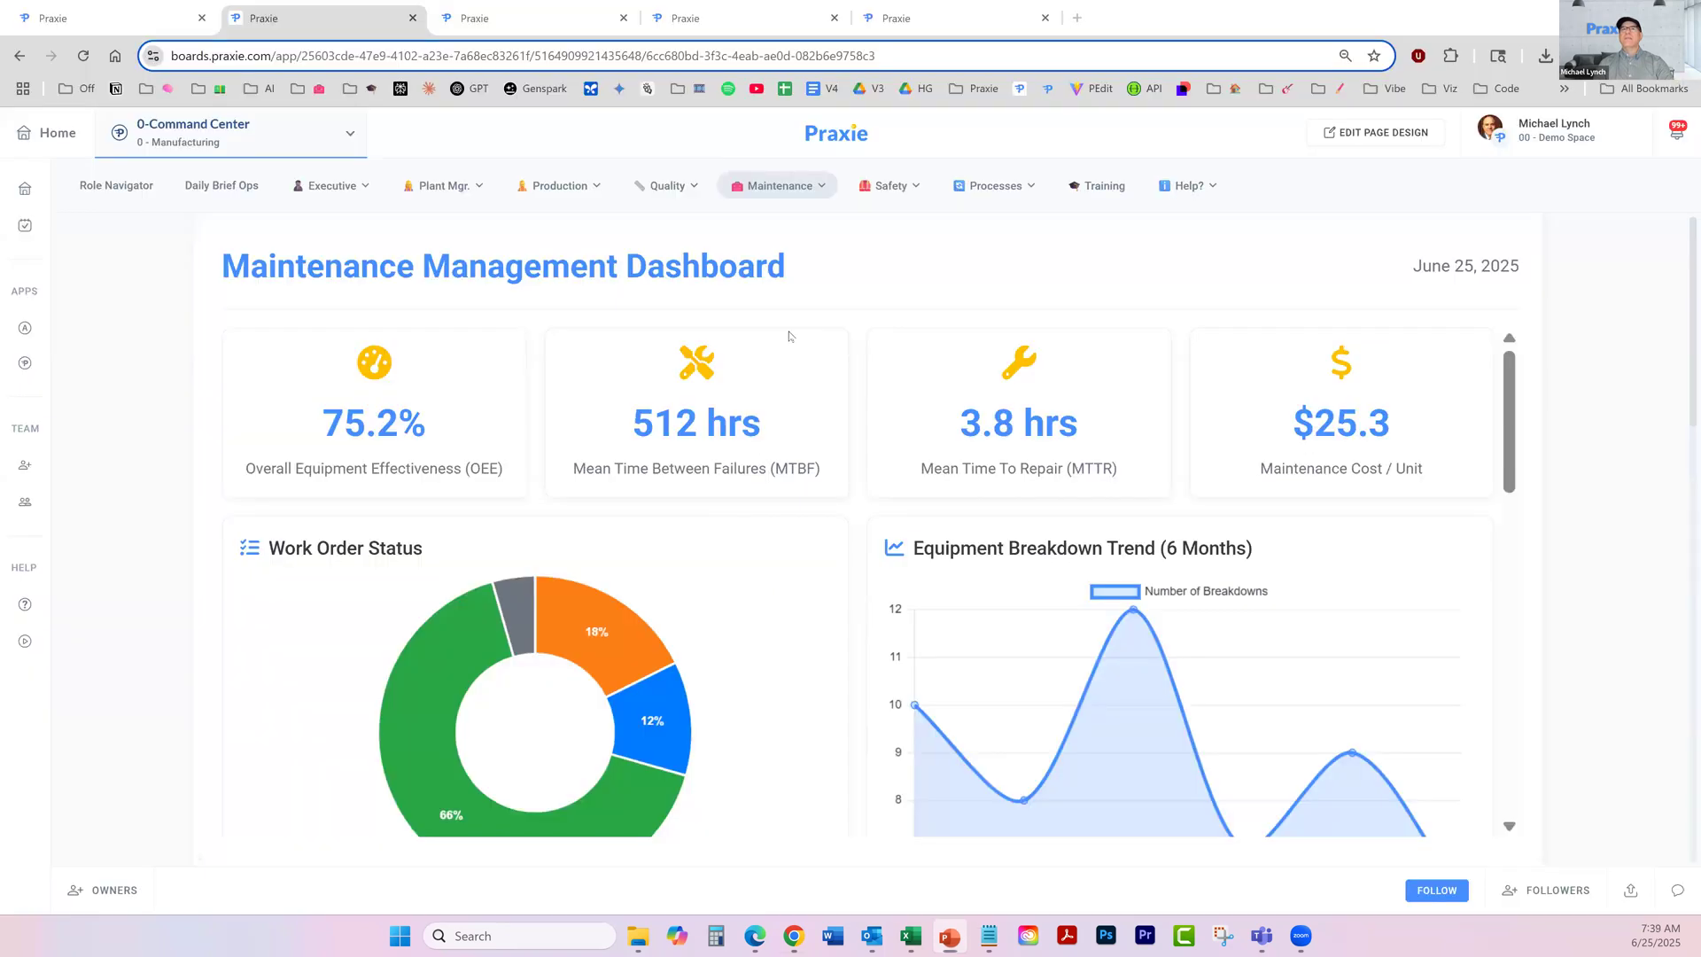
# Close the extra AI Process Automation tab and return to the maintenance dashboard
pyautogui.click(532, 29)
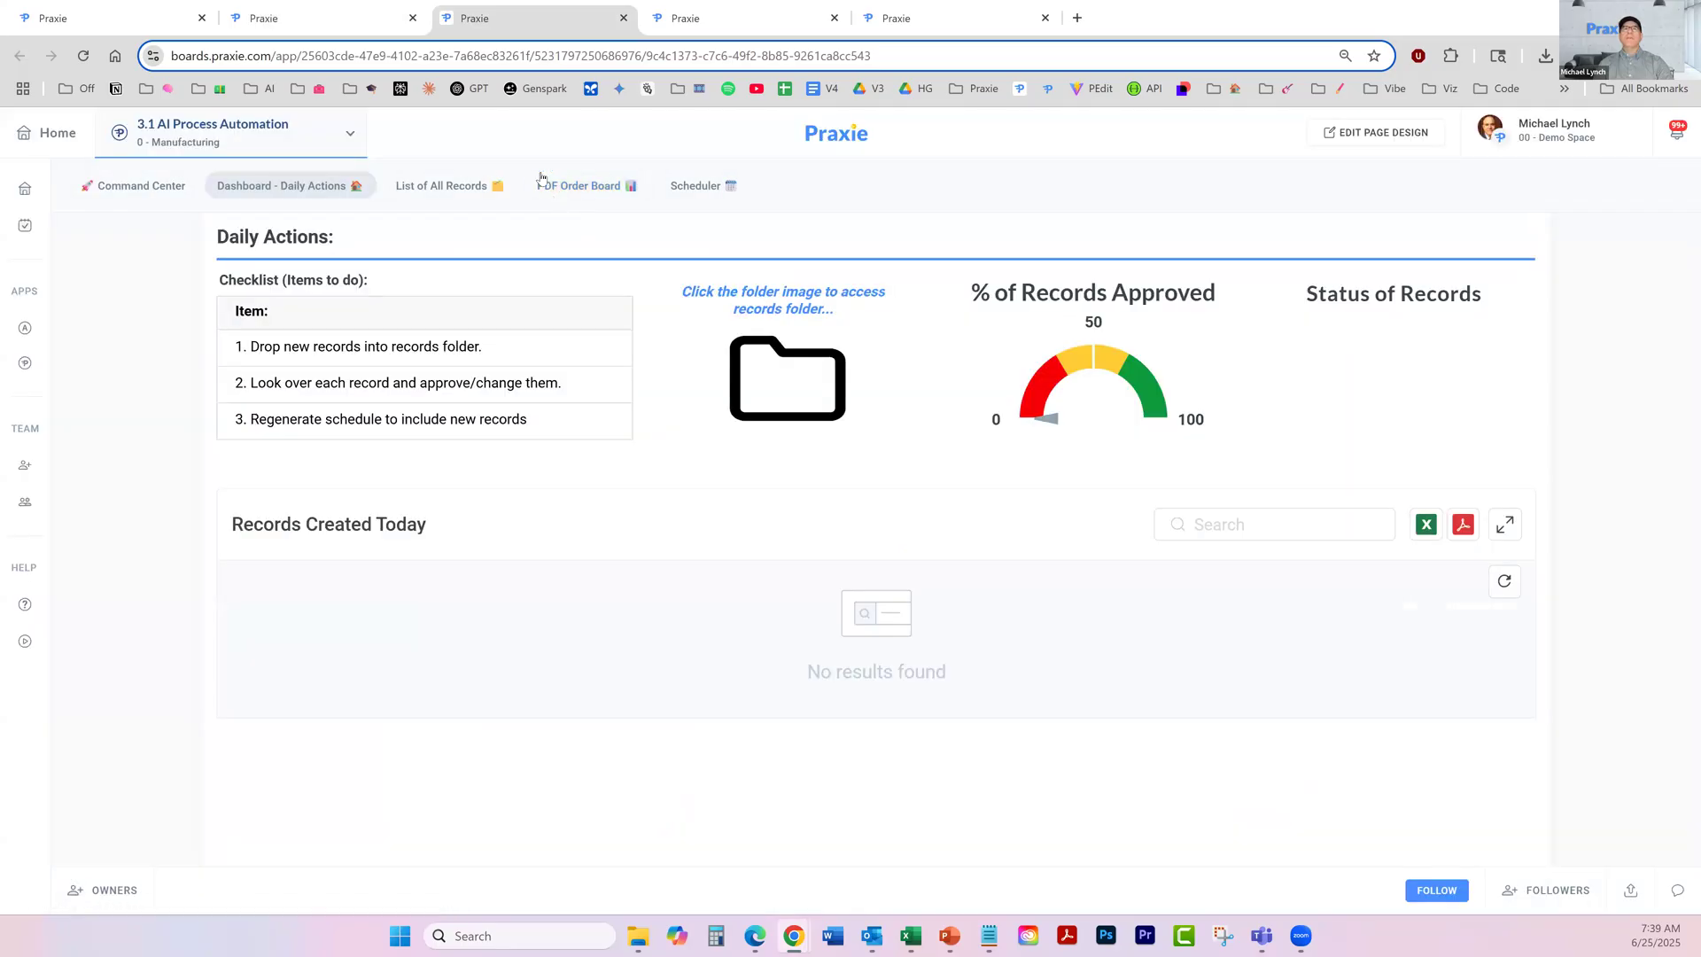
pyautogui.click(624, 18)
pyautogui.click(323, 26)
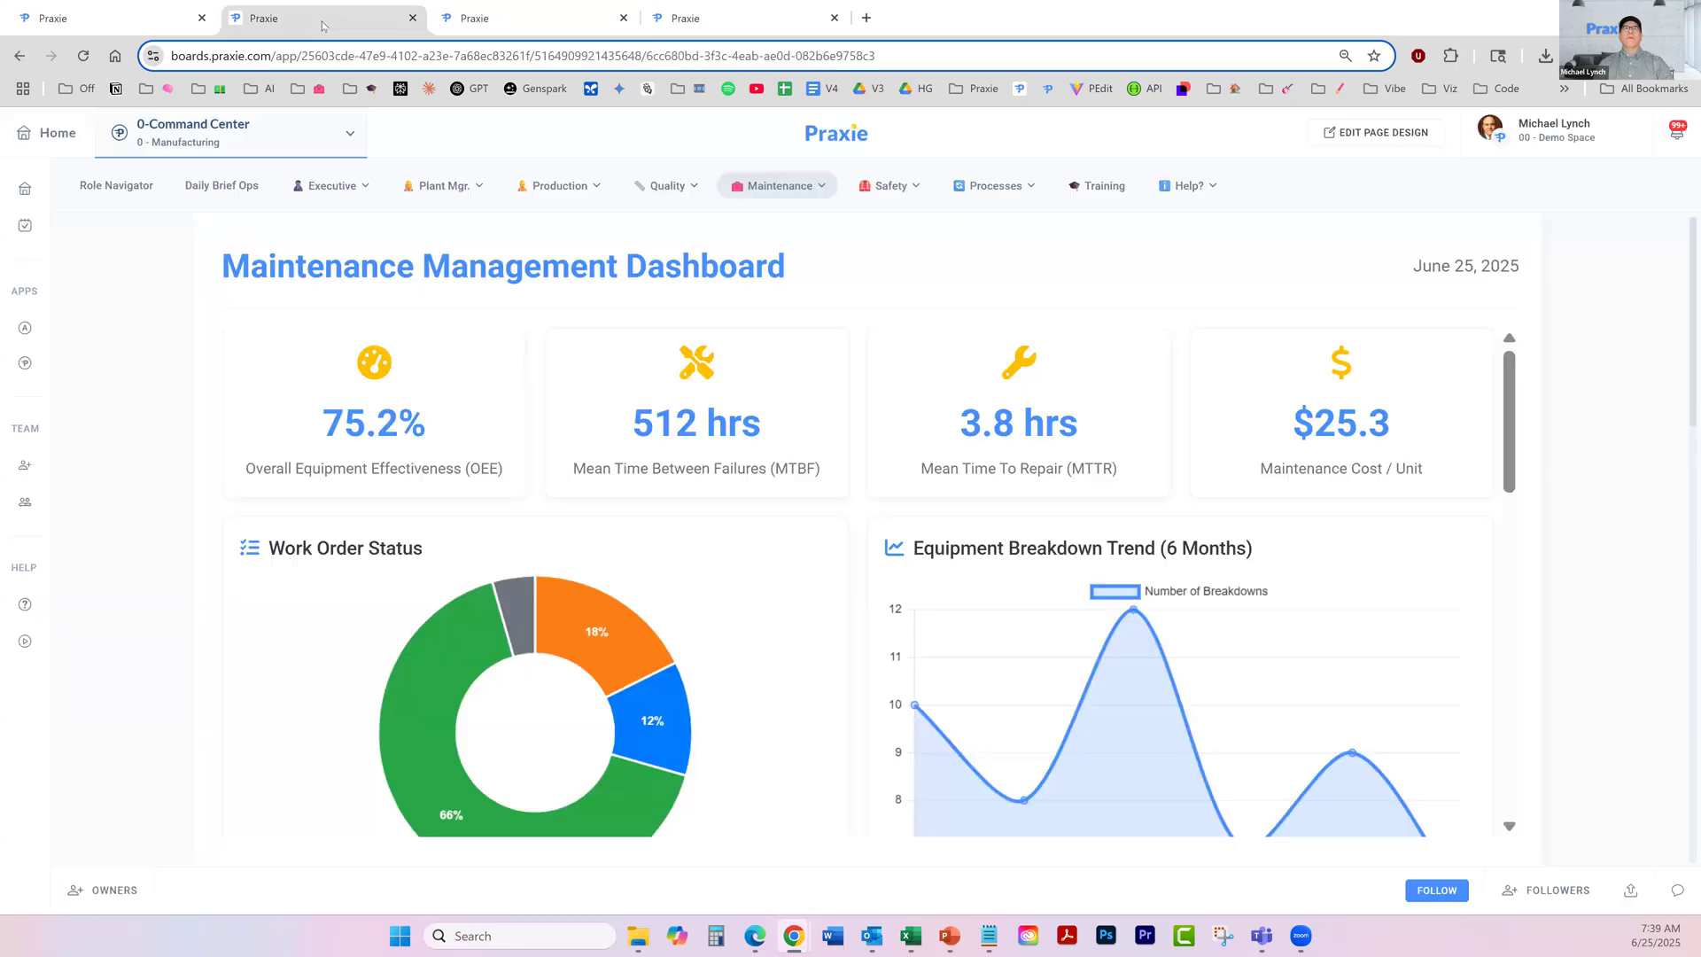
# Go to the Praxie homepage, collapse 0-HTML Demonstrations and reveal the 0 - Manufacturing apps
pyautogui.click(25, 188)
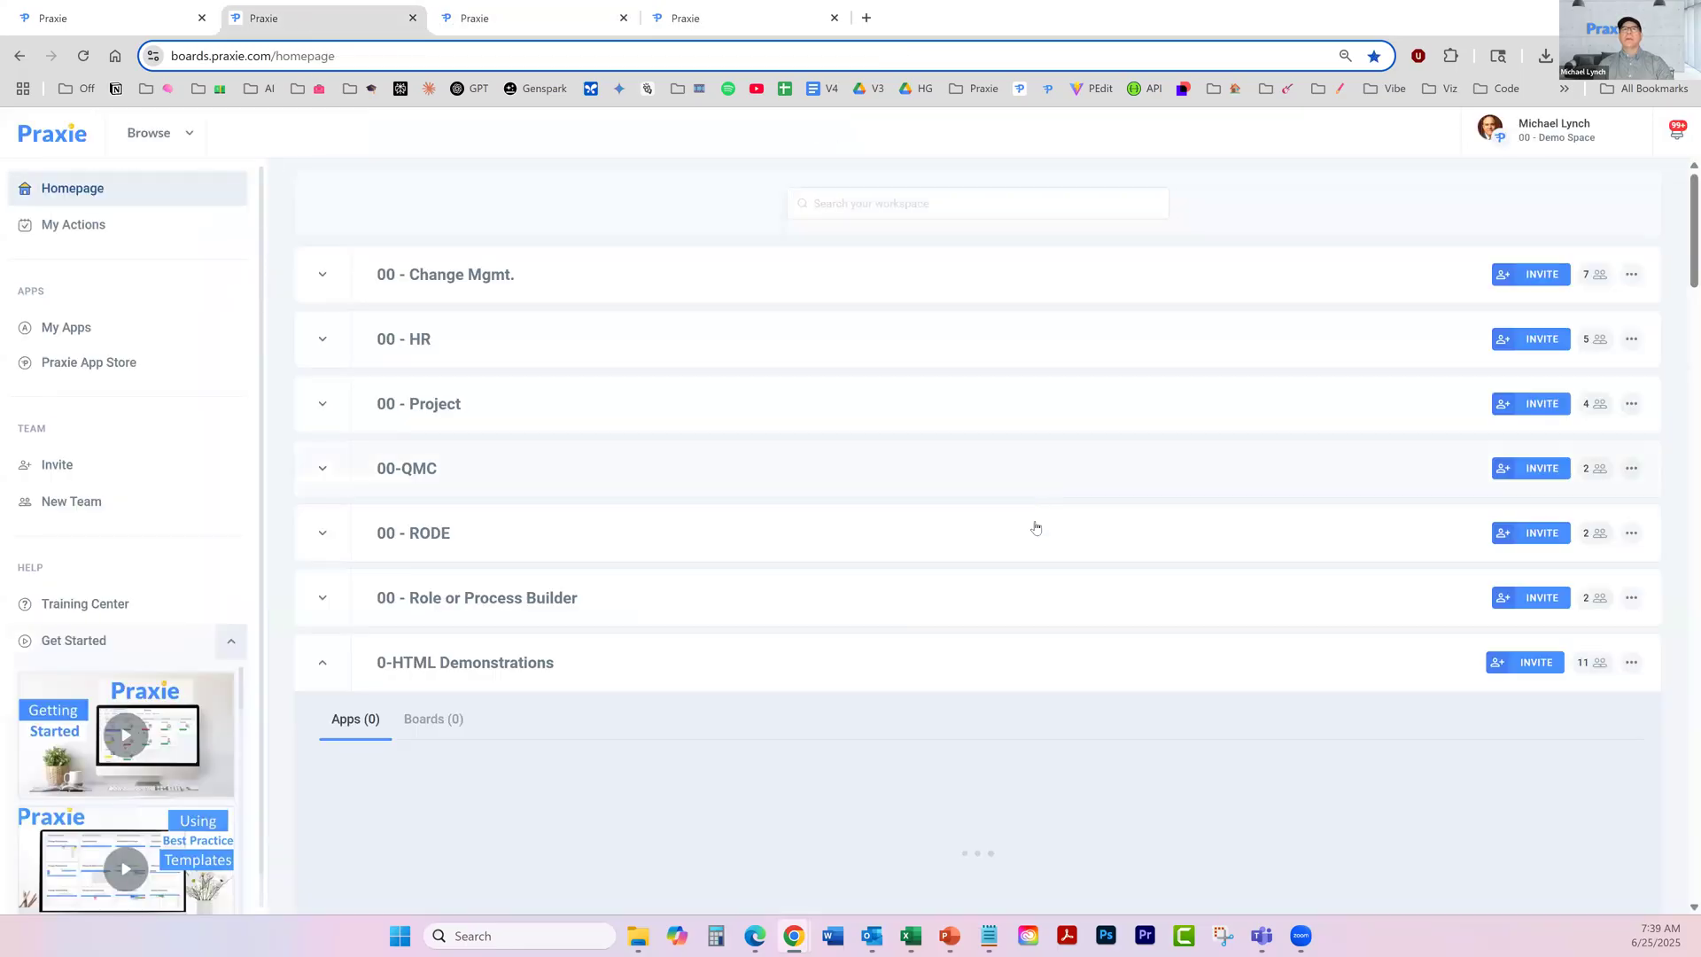
pyautogui.scroll(-3, 1018, 597)
pyautogui.click(322, 396)
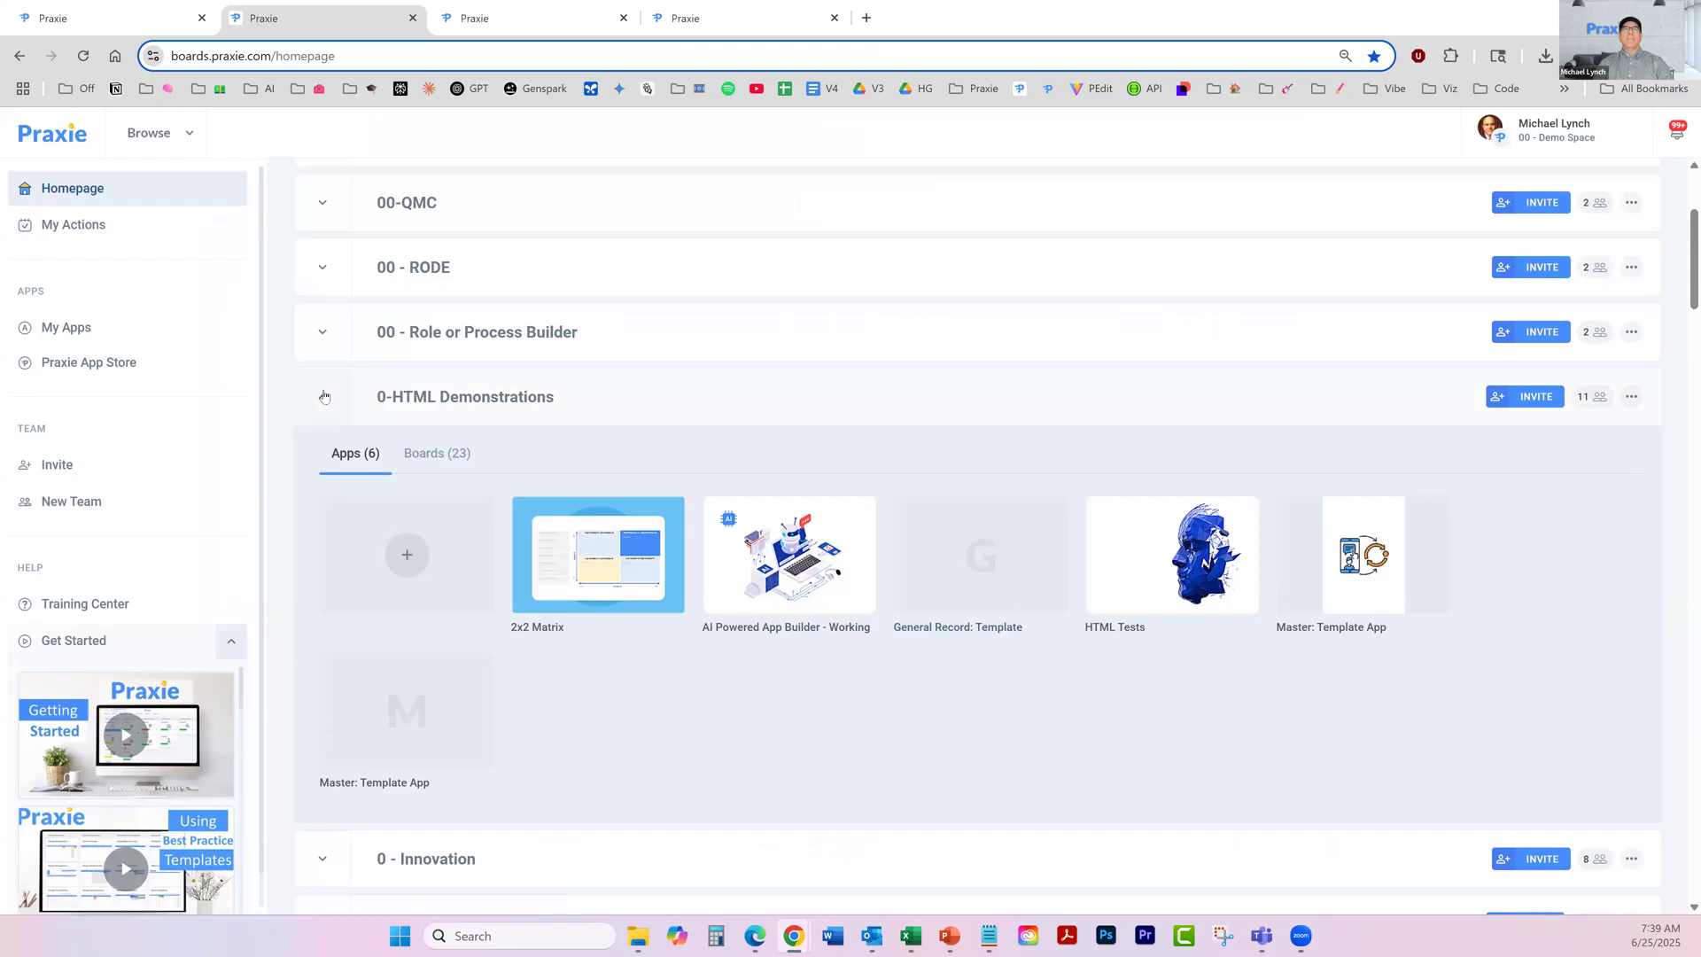
pyautogui.scroll(-2, 975, 620)
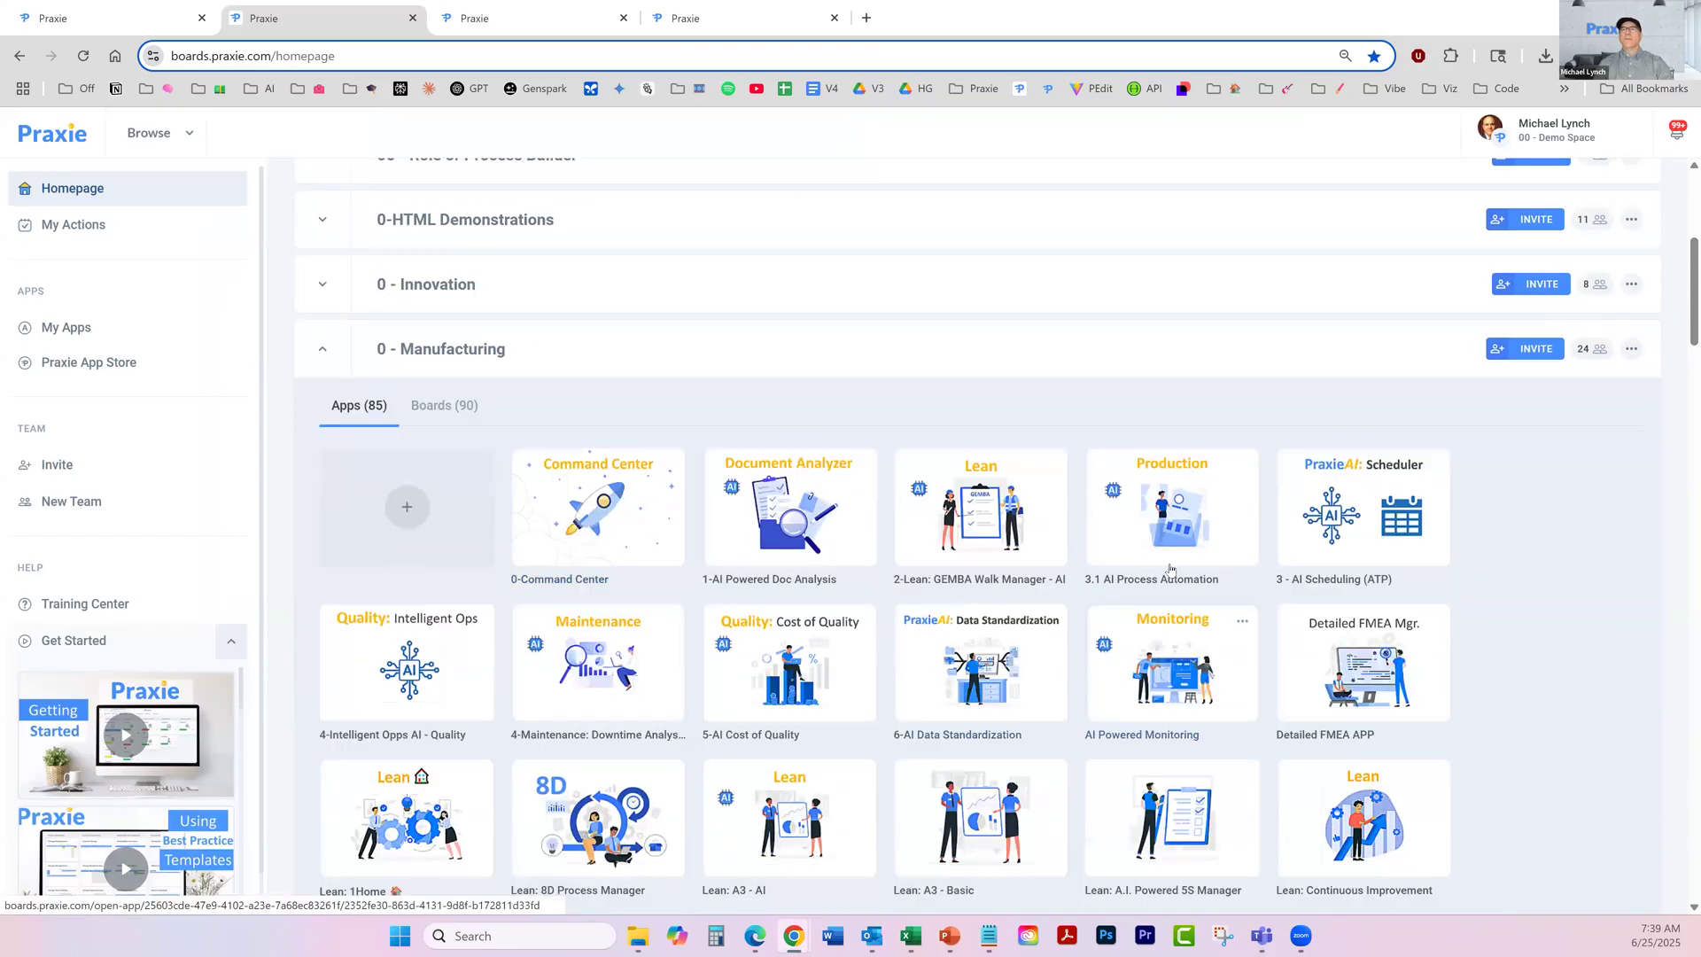
# Open the Downtime Analysis app's Example #1 record at Ingest Data, listing its four CSV datasets
pyautogui.click(576, 675)
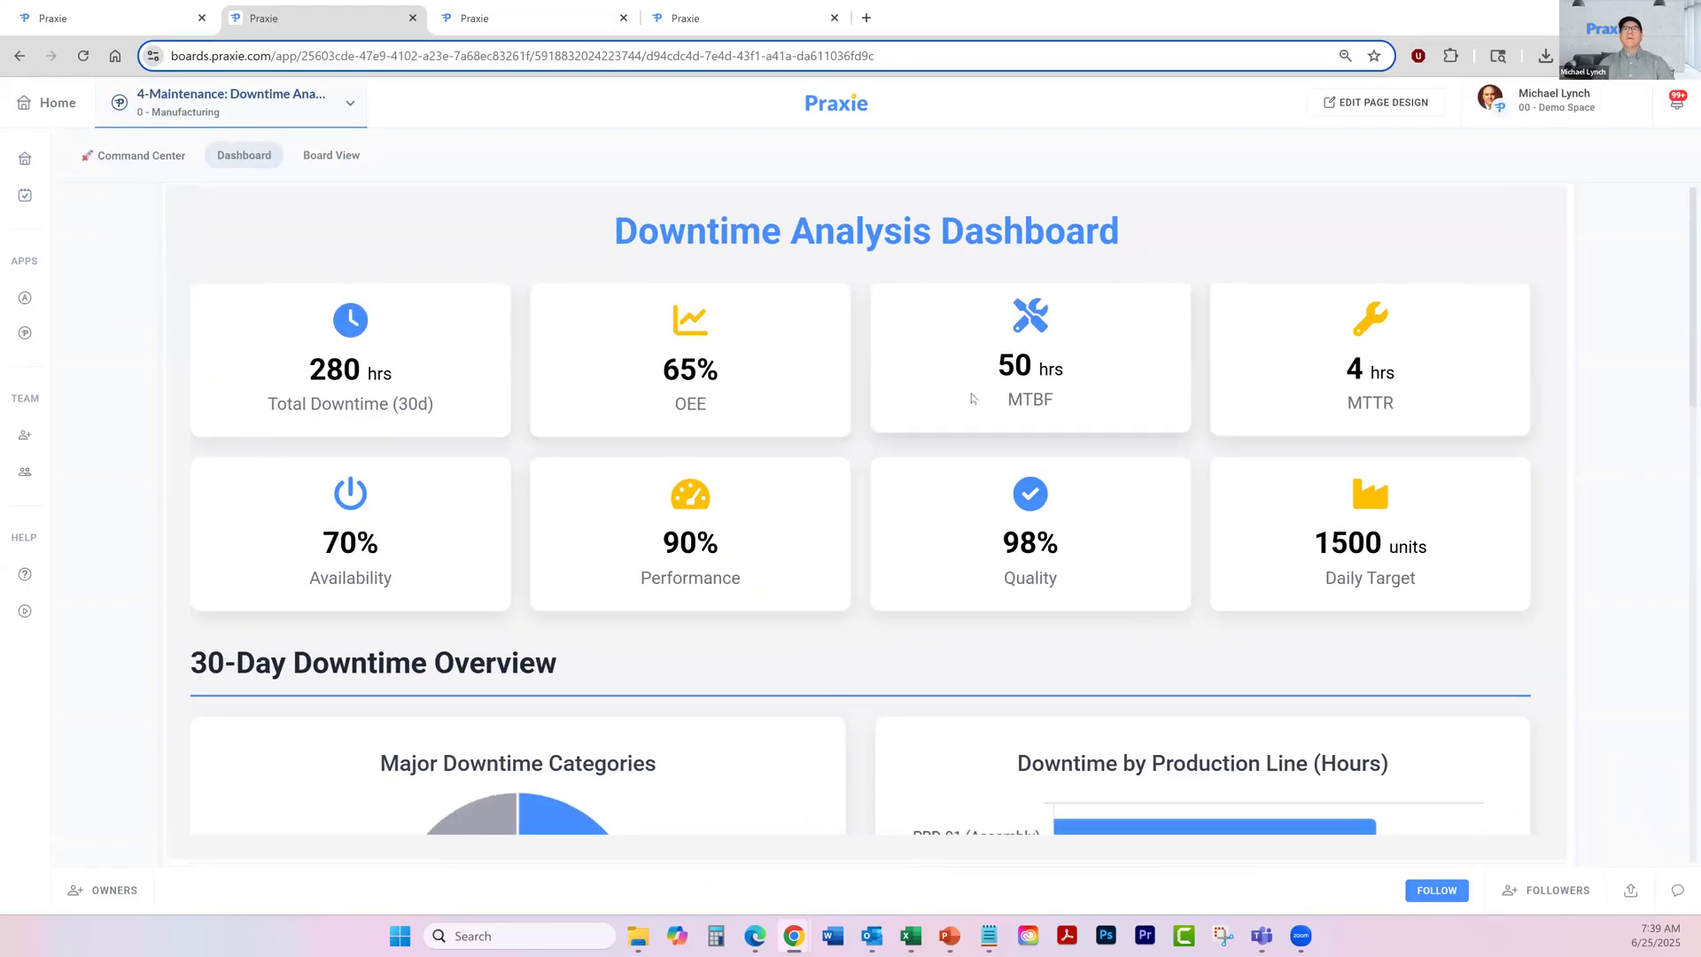
pyautogui.scroll(-5, 425, 613)
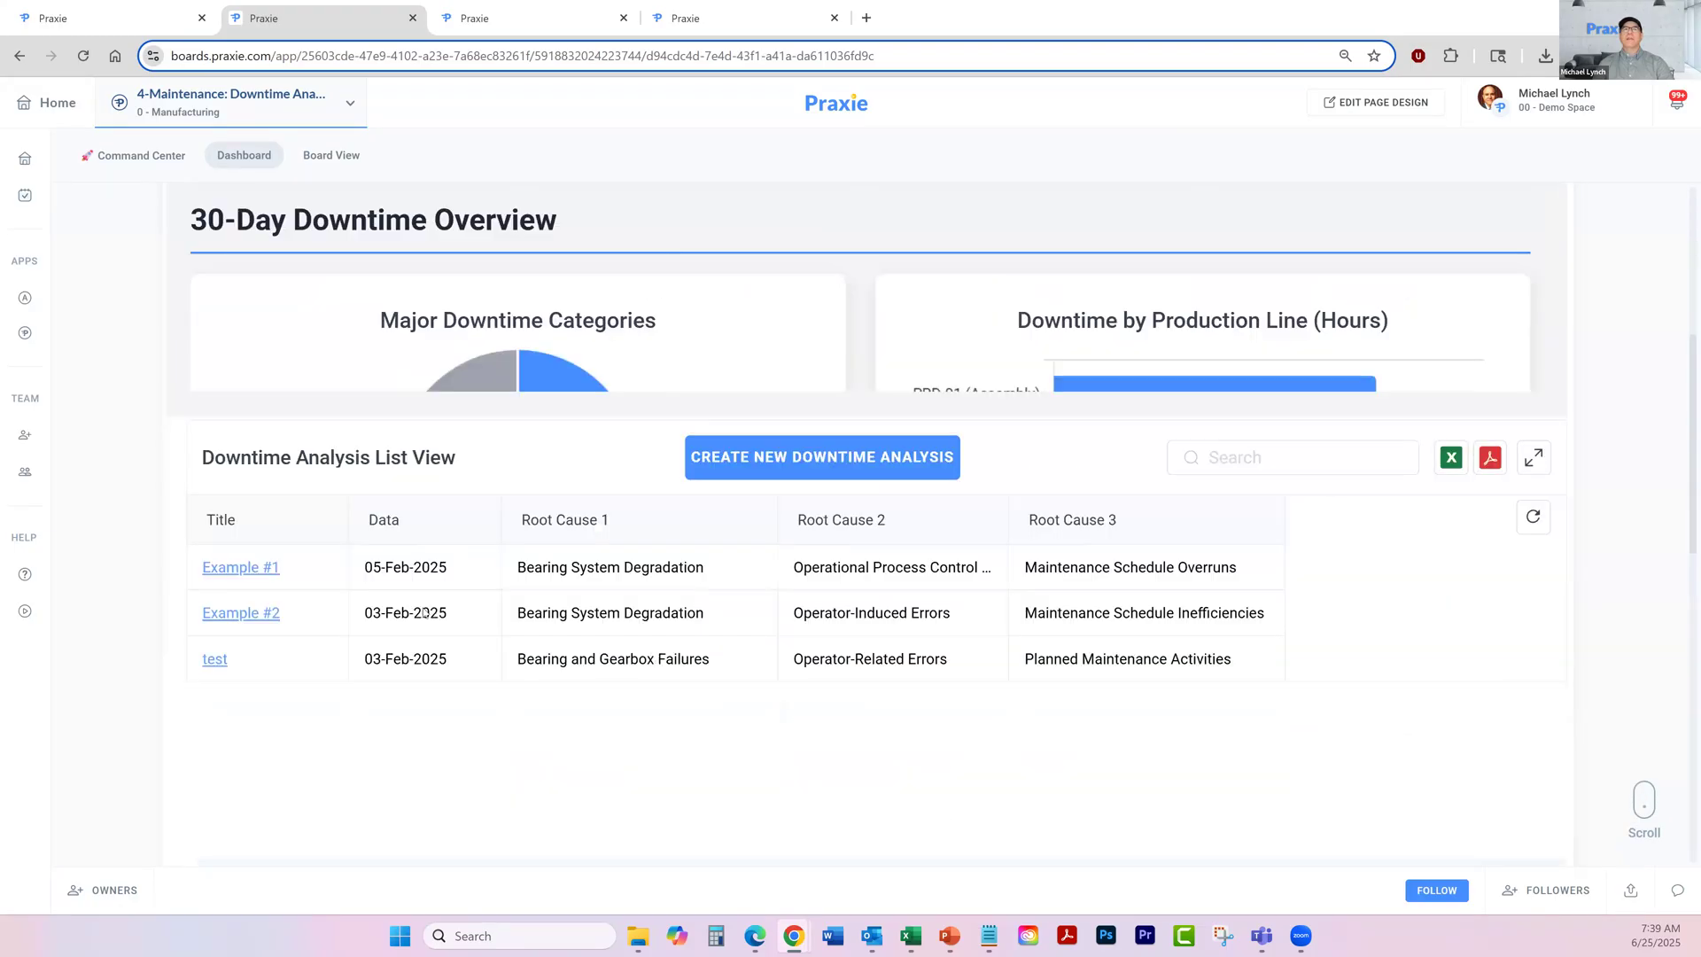
pyautogui.click(270, 572)
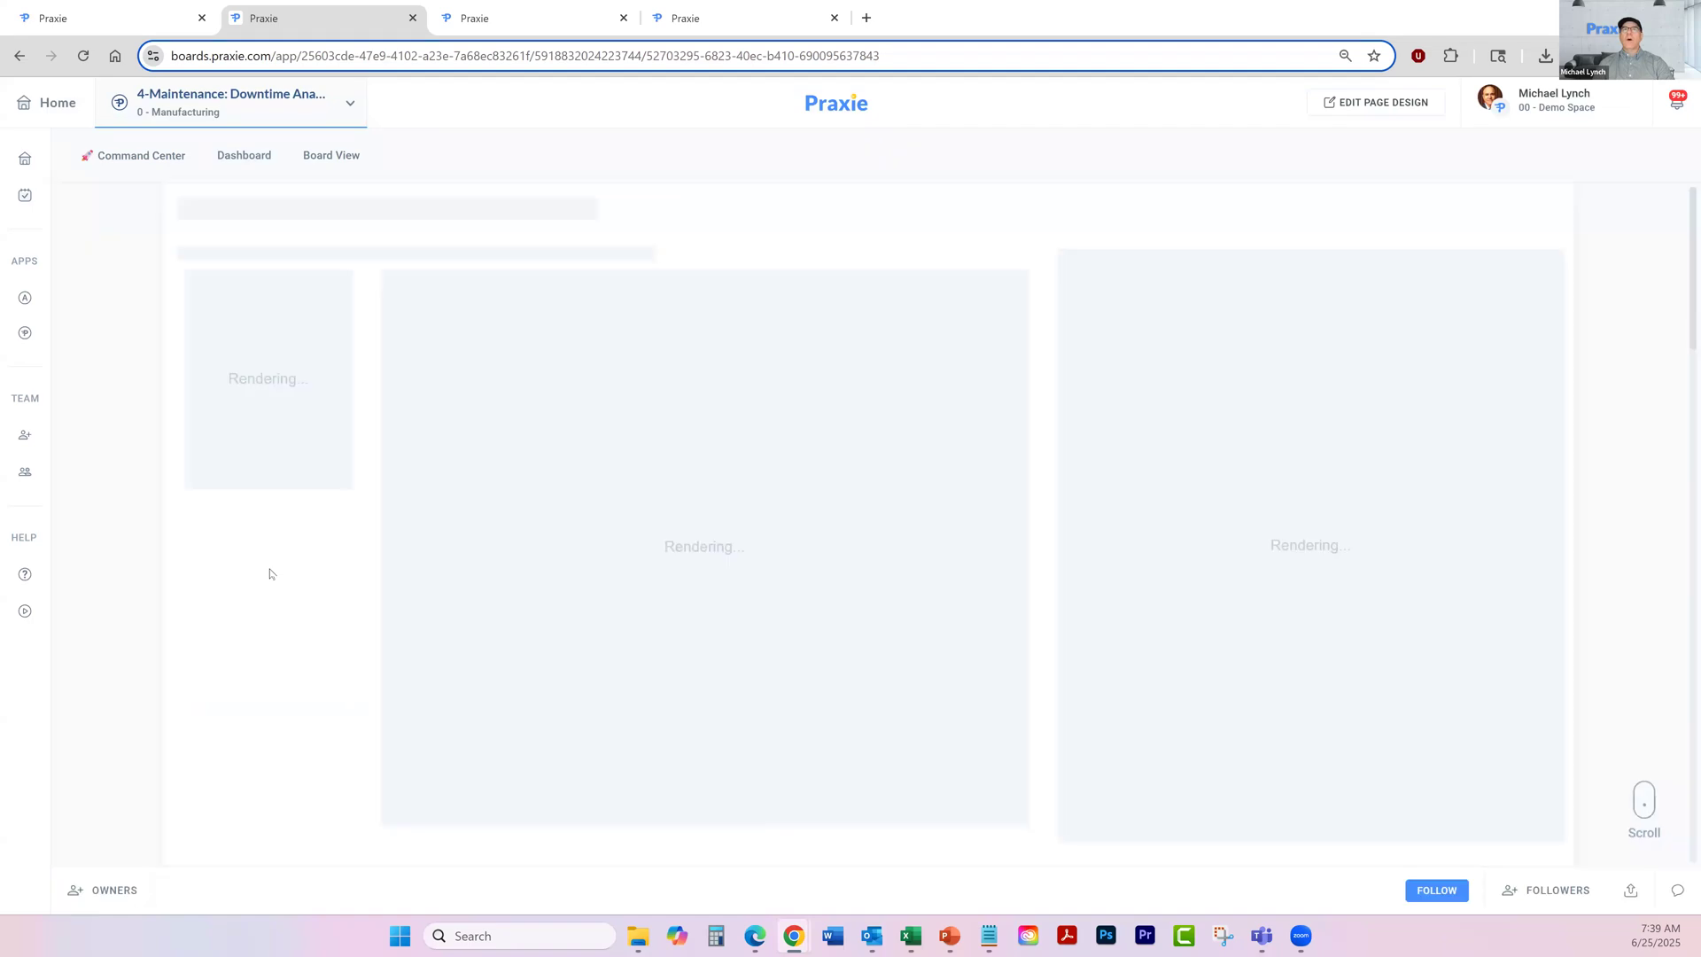
pyautogui.click(277, 286)
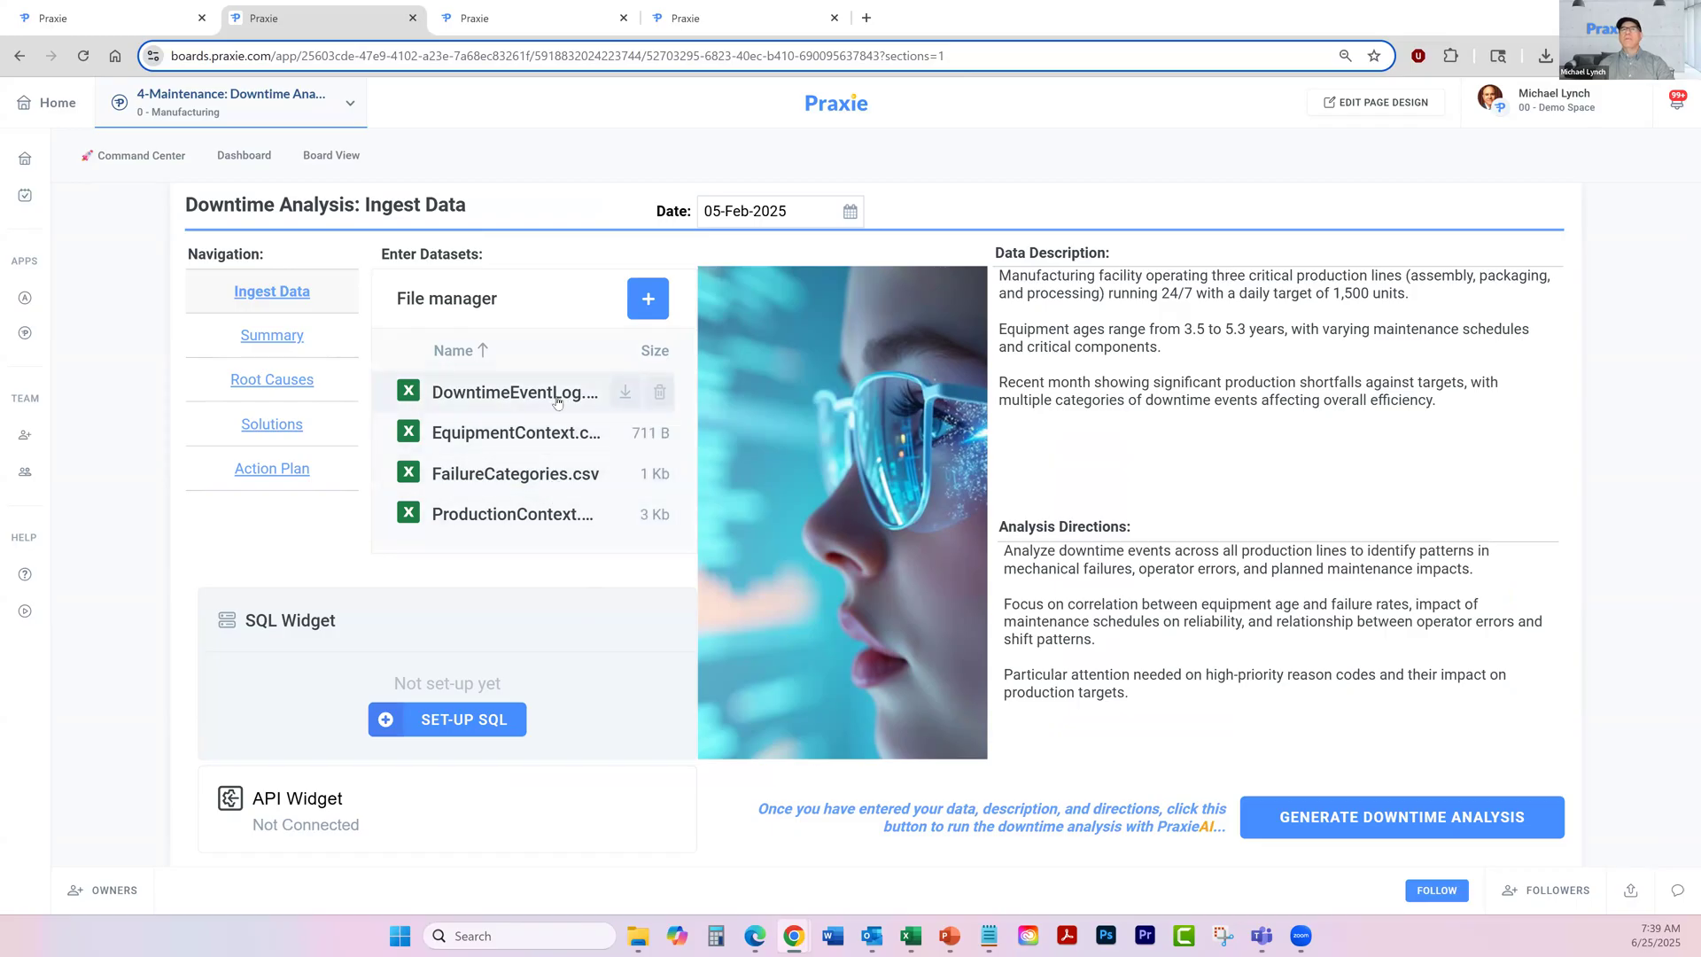
pyautogui.click(502, 720)
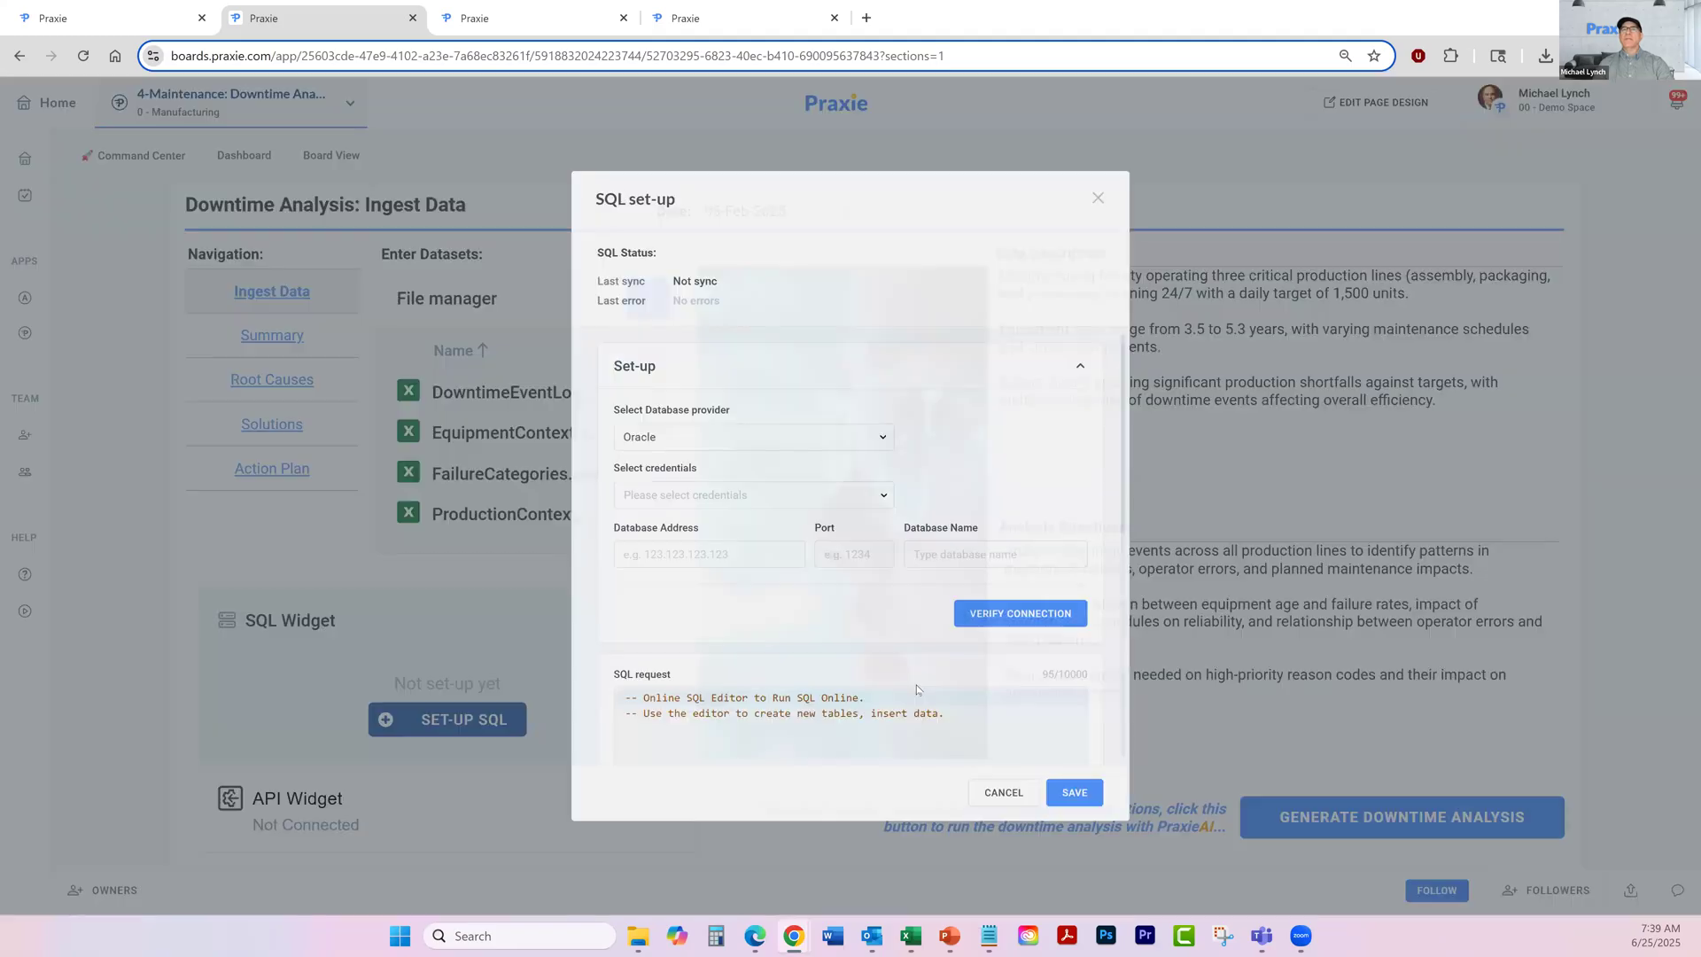
pyautogui.scroll(-4, 1019, 722)
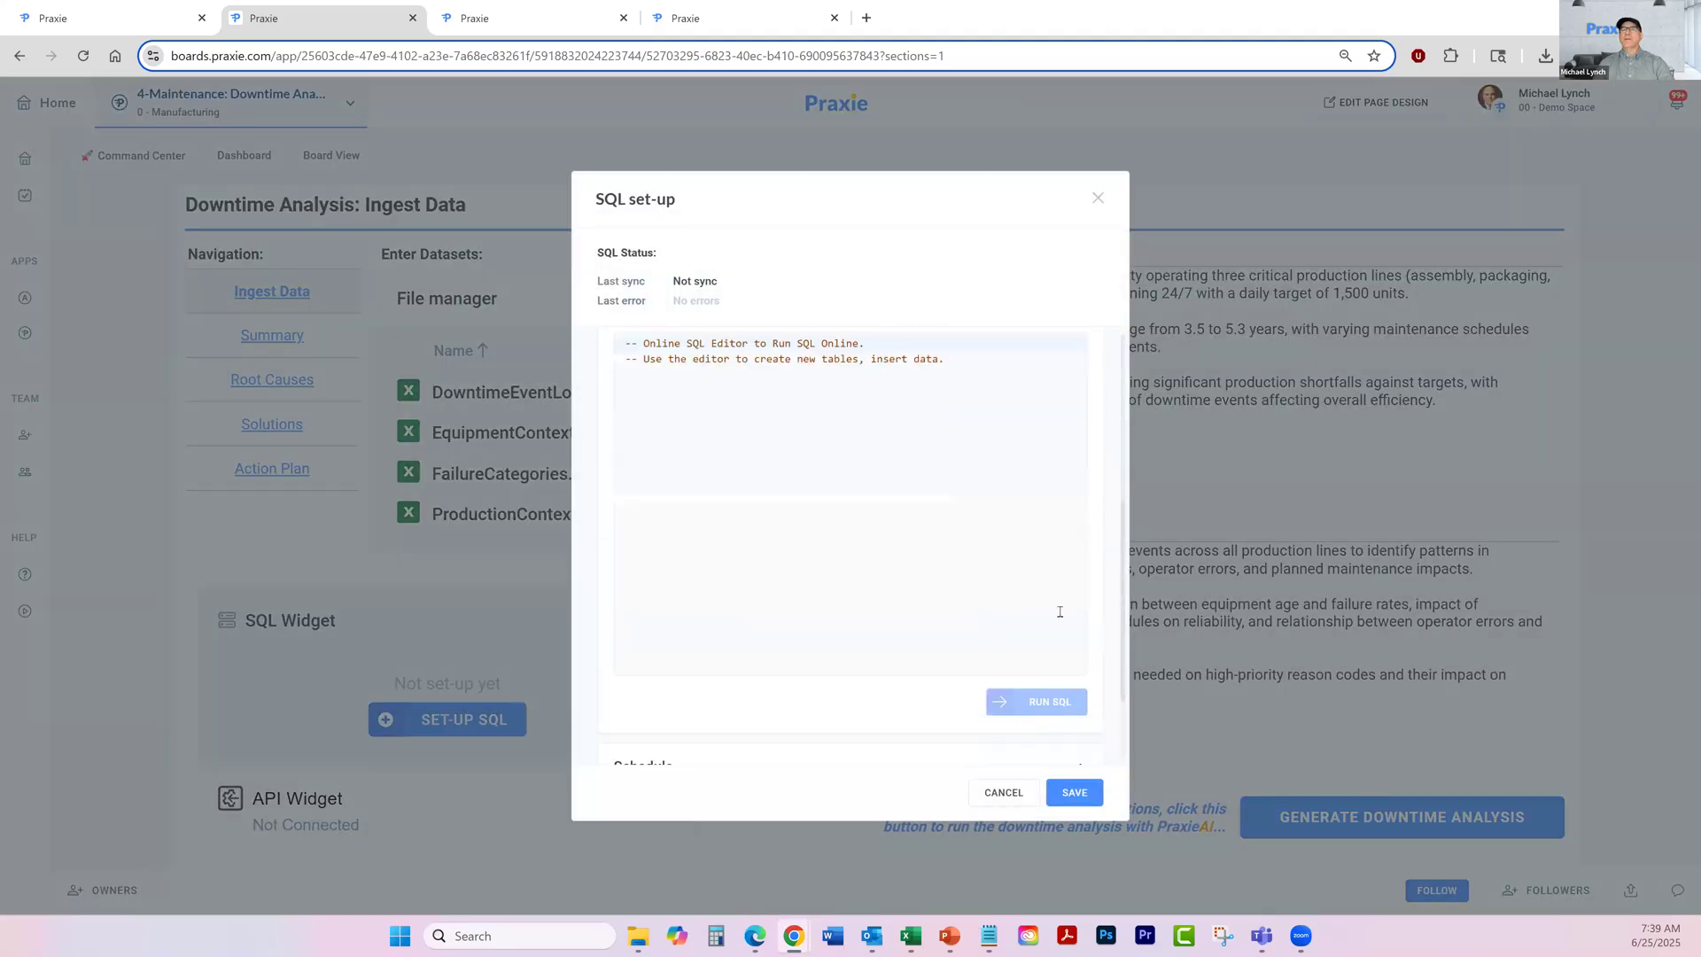
pyautogui.scroll(3, 1056, 609)
pyautogui.scroll(-4, 1079, 537)
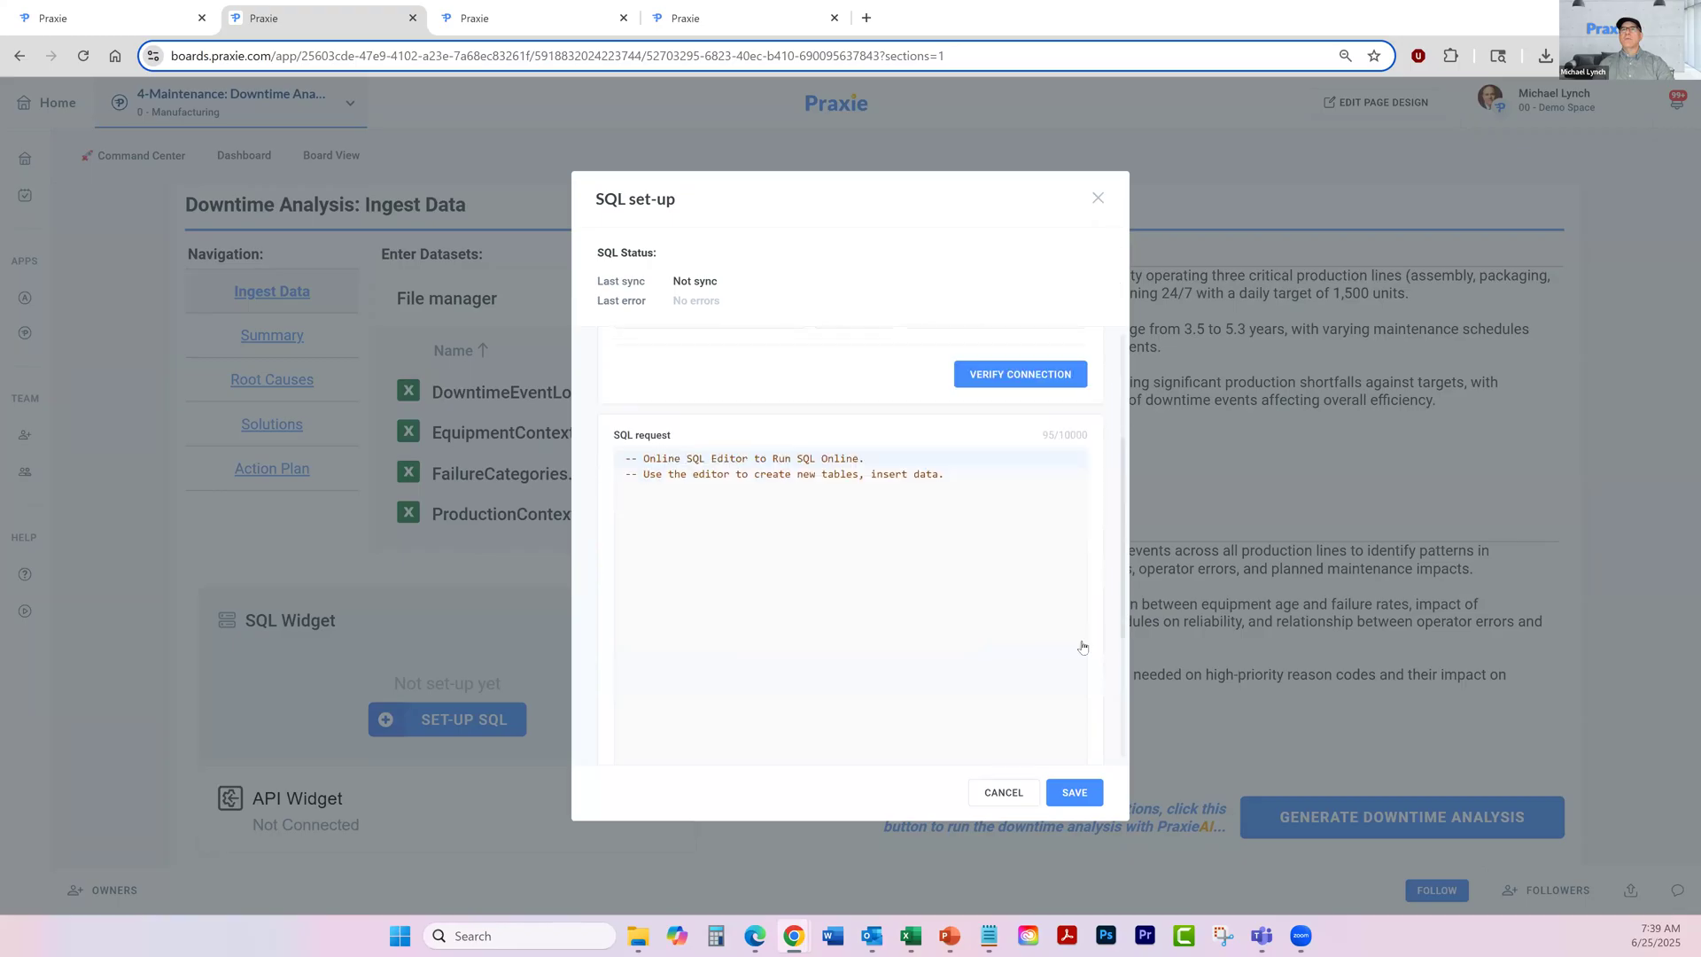
pyautogui.click(778, 711)
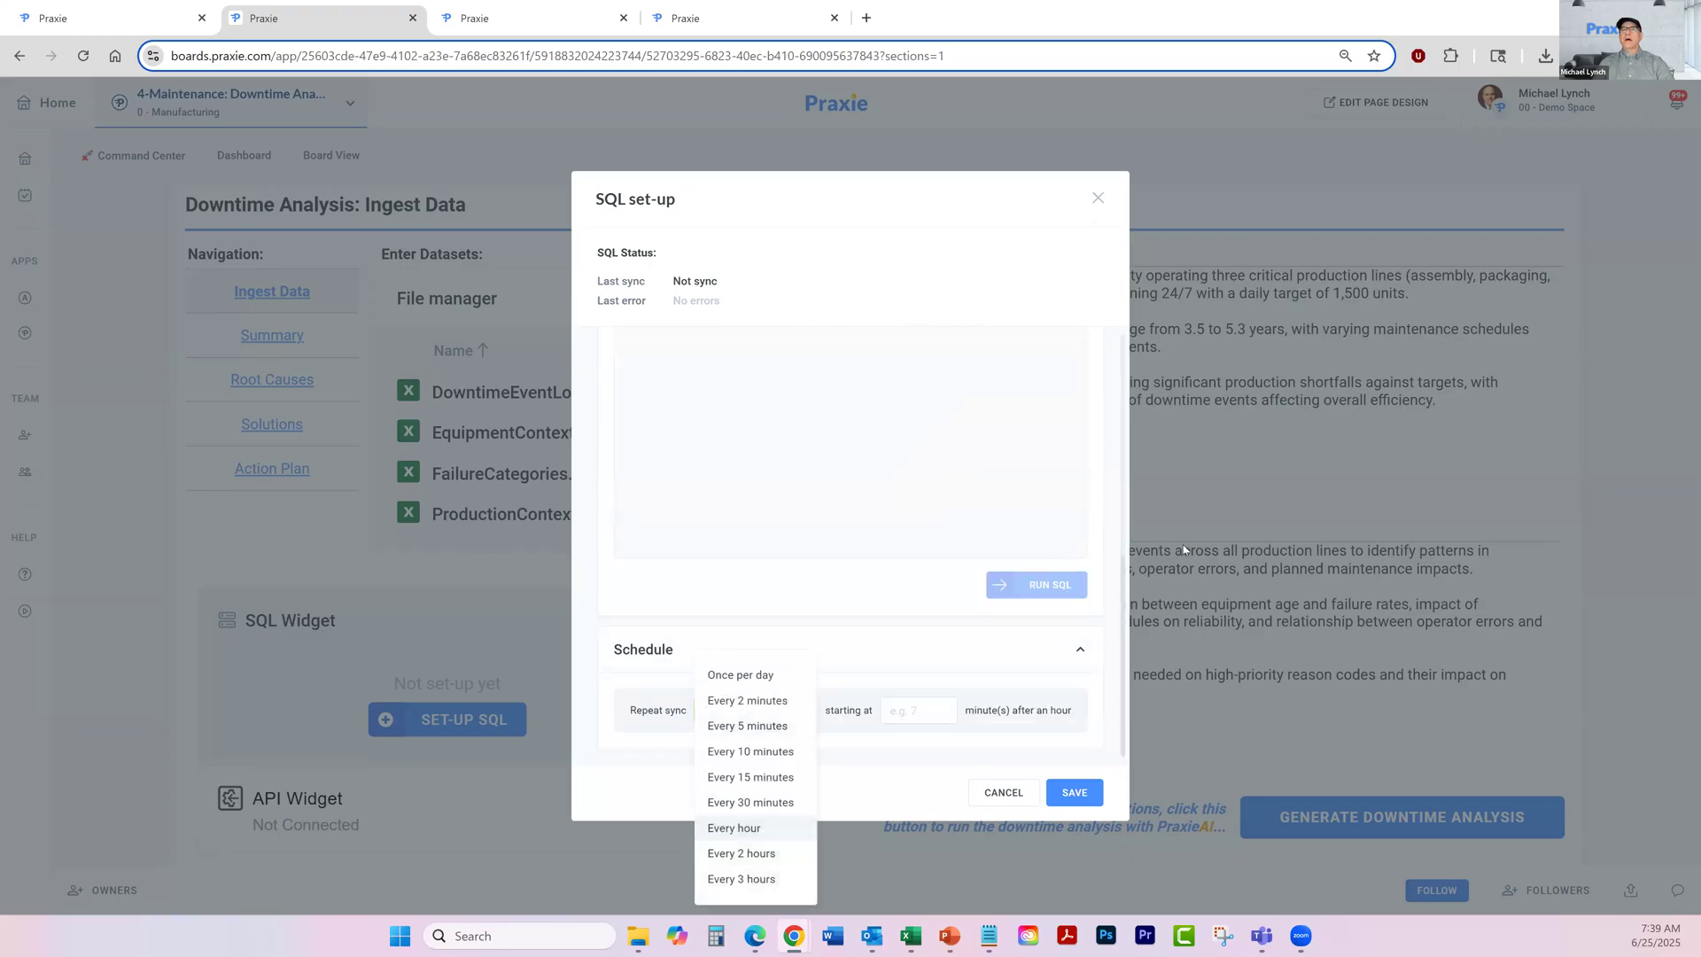
pyautogui.click(625, 760)
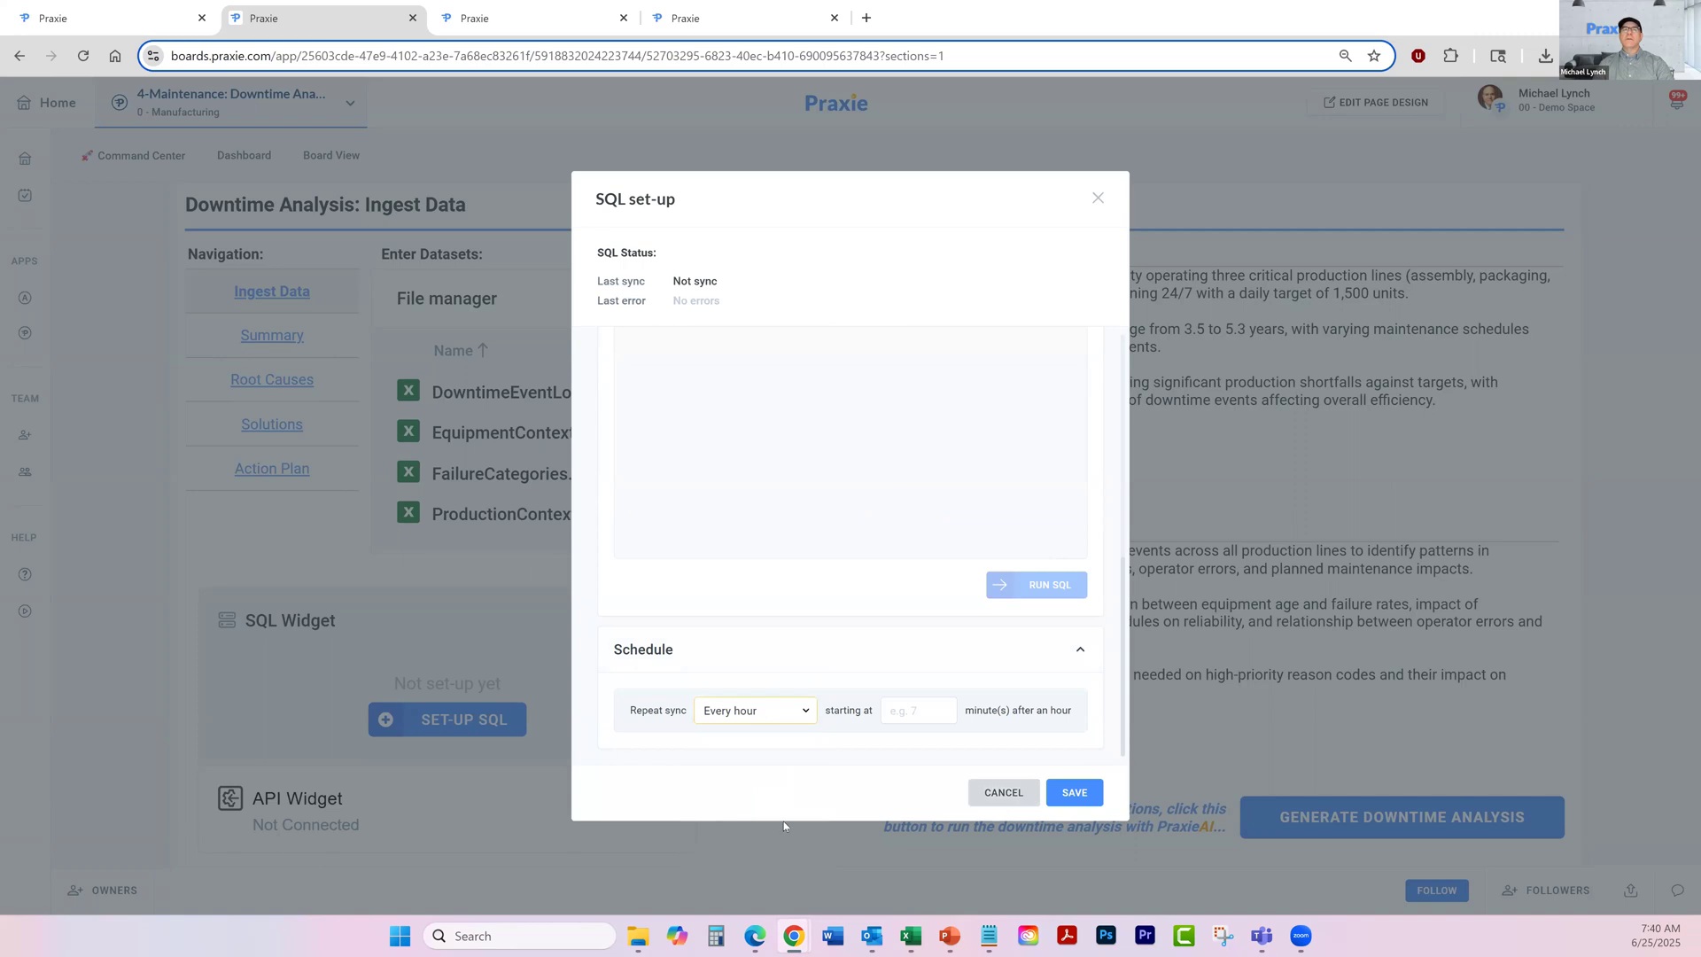
pyautogui.click(437, 816)
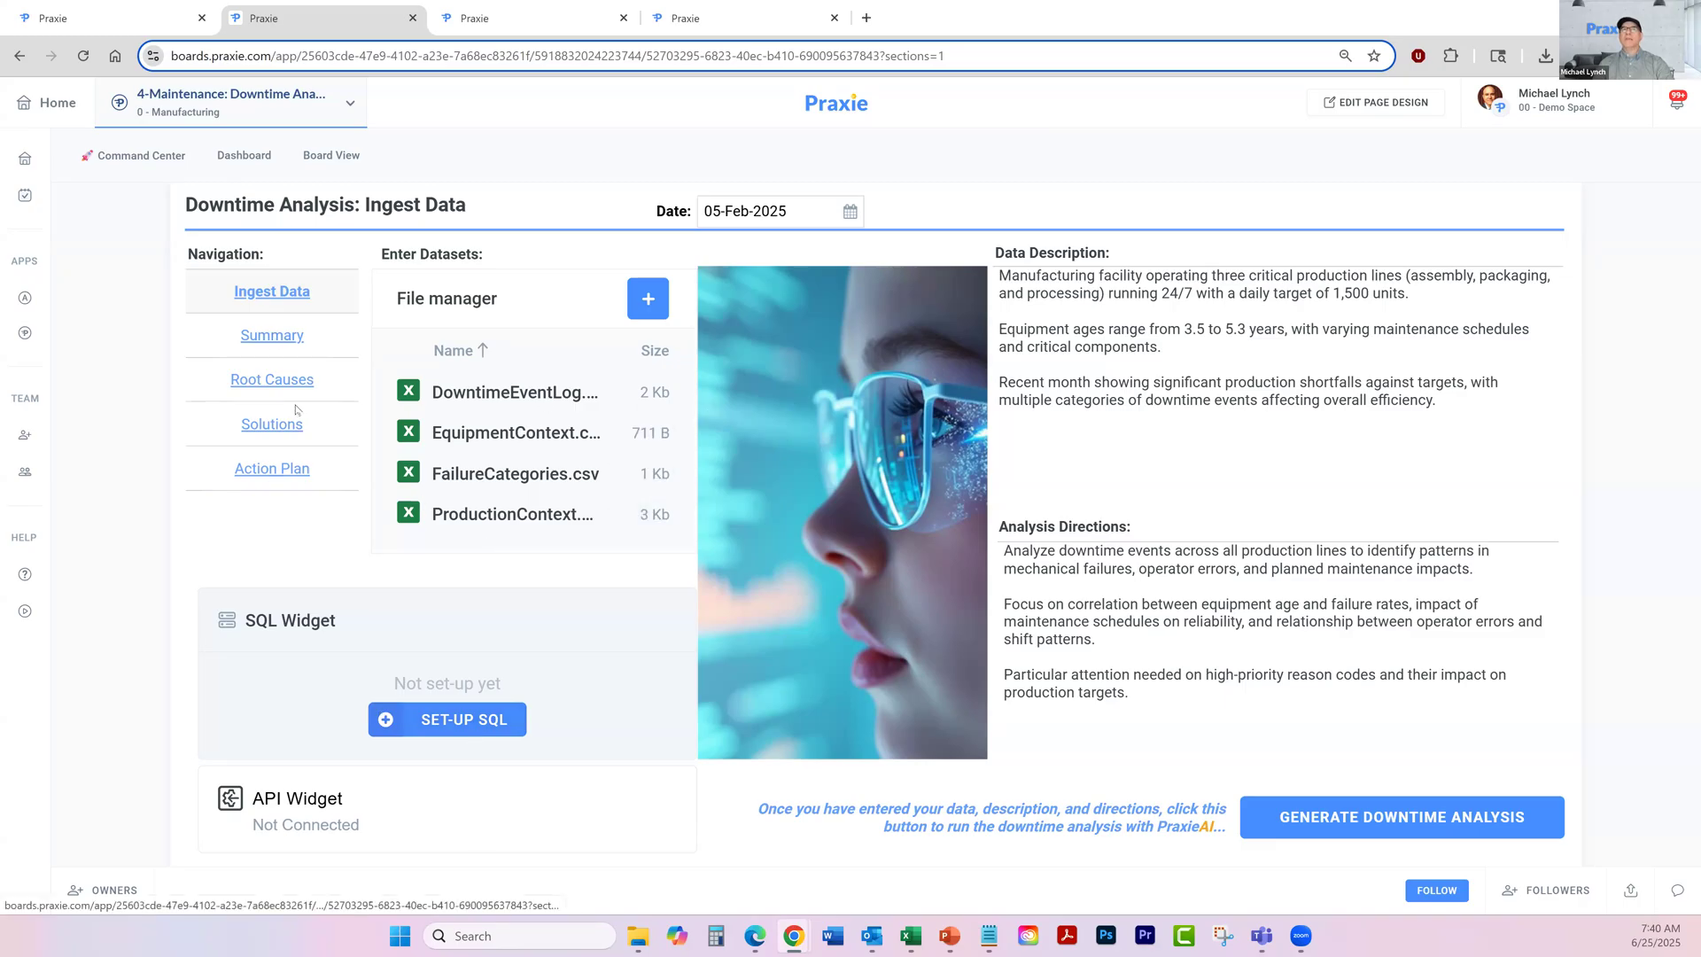
# View the downtime Summary, then Root Causes with its three-cause table and Pareto chart
pyautogui.click(288, 341)
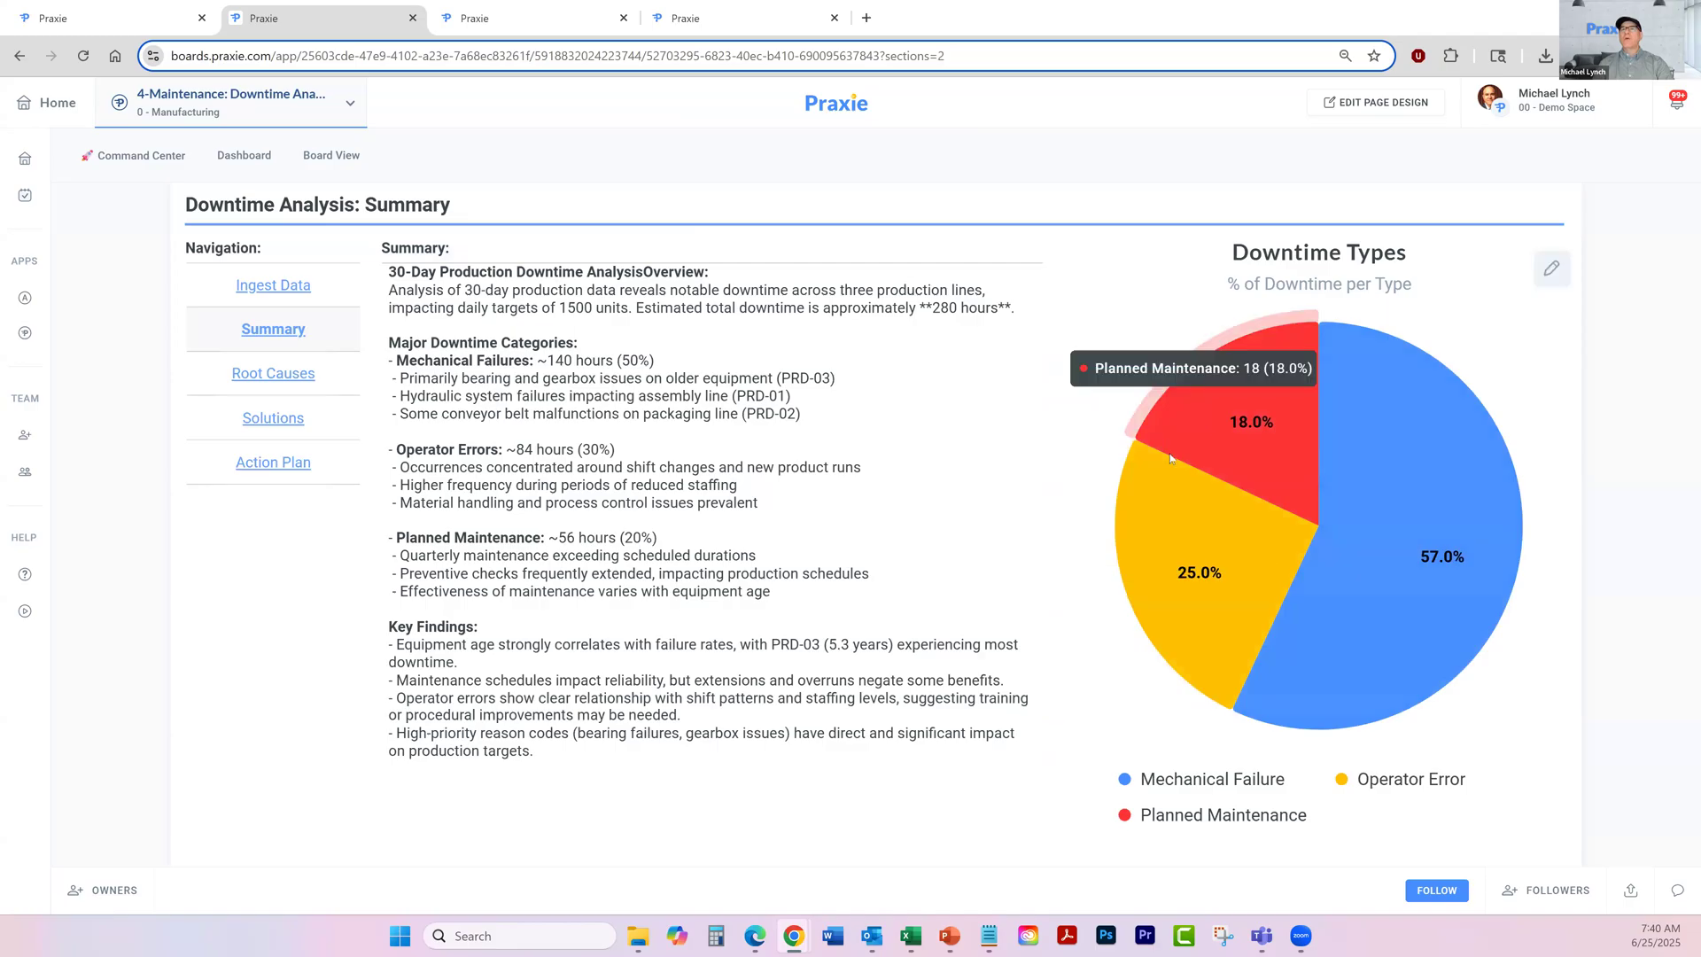
pyautogui.moveTo(1178, 506)
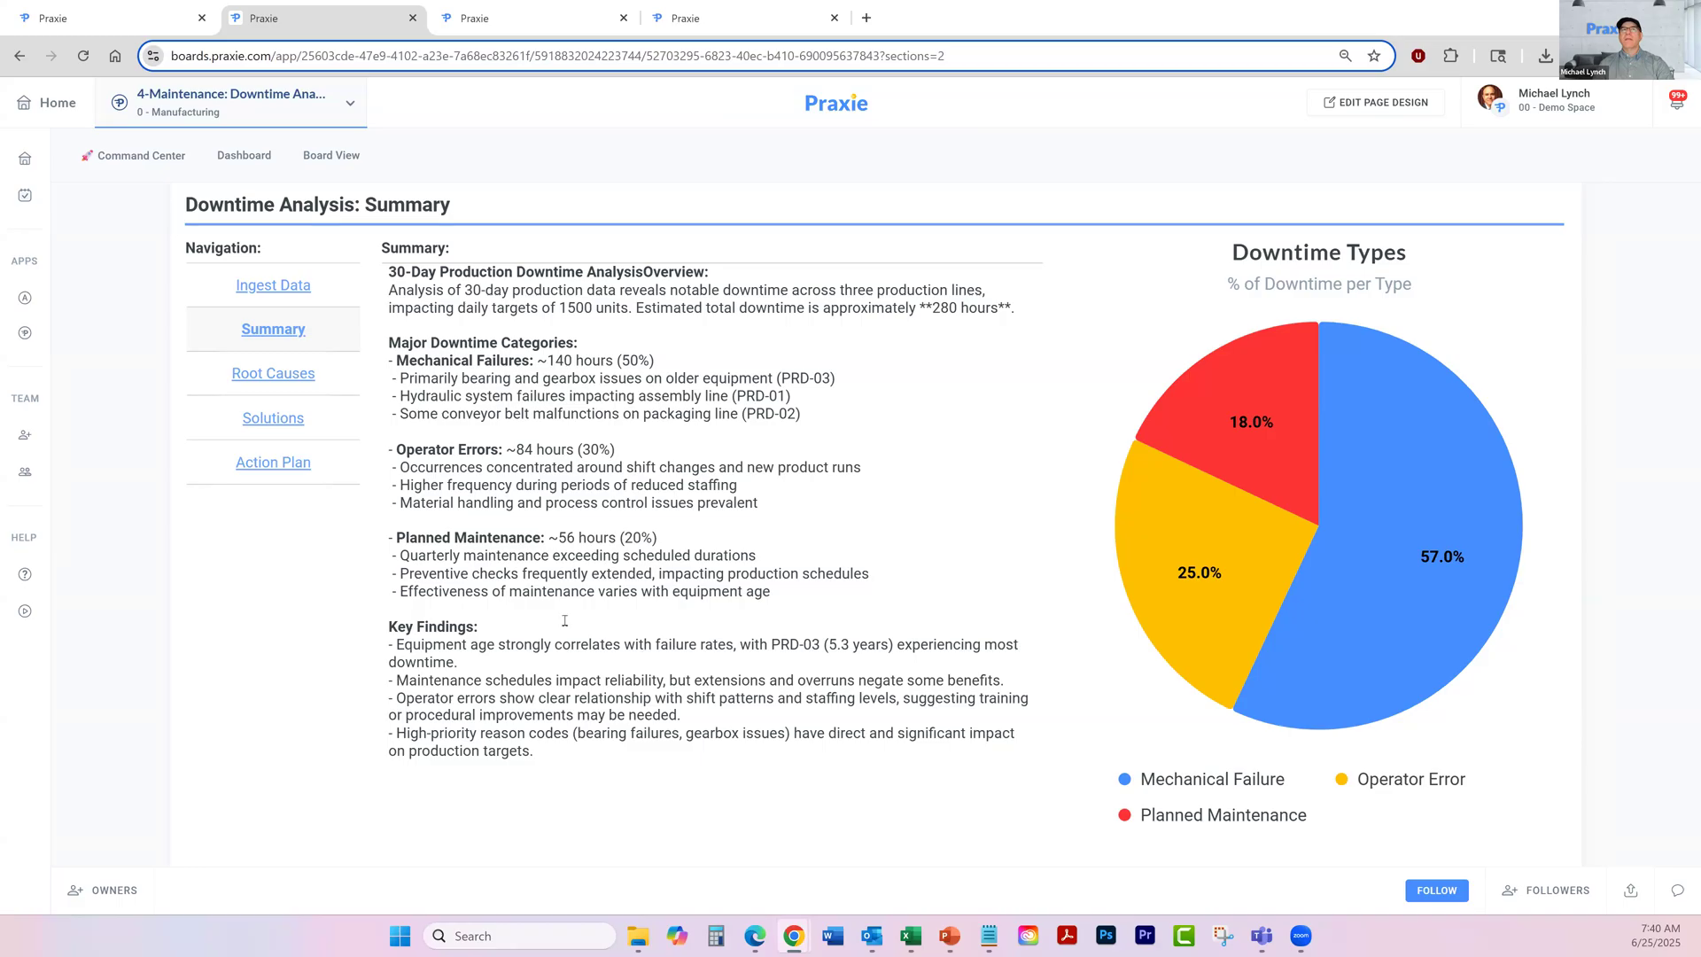
pyautogui.click(308, 379)
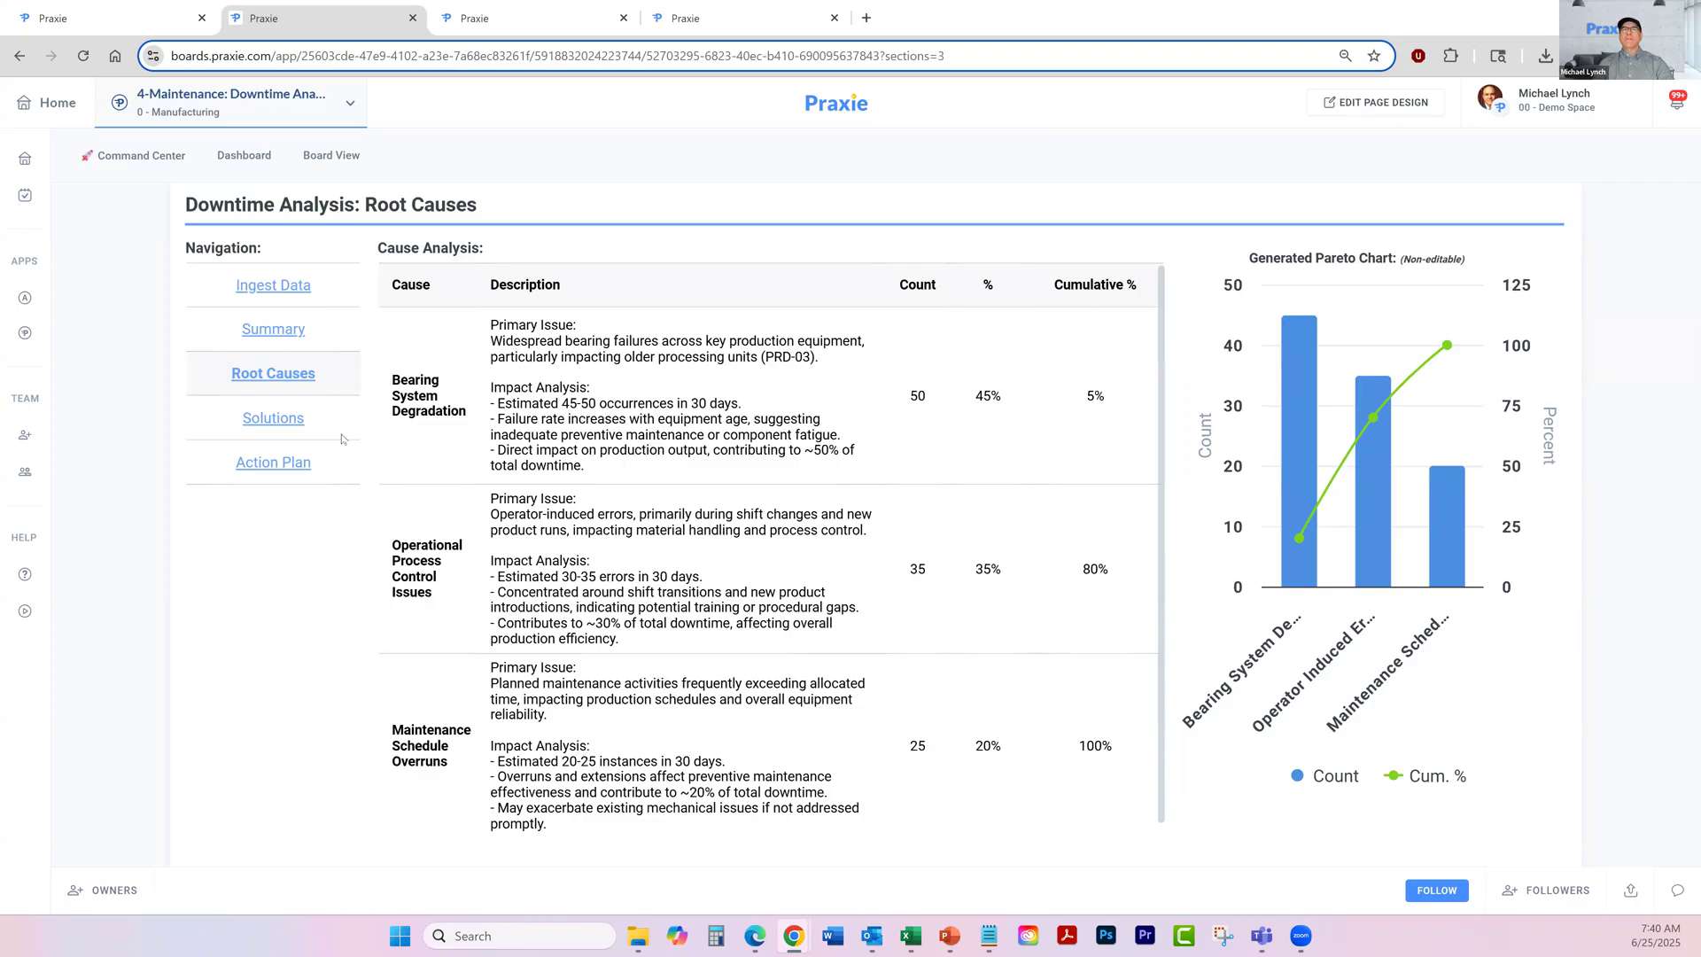
# Show the Solutions section's three proposals with implementation steps and expected impact
pyautogui.click(295, 422)
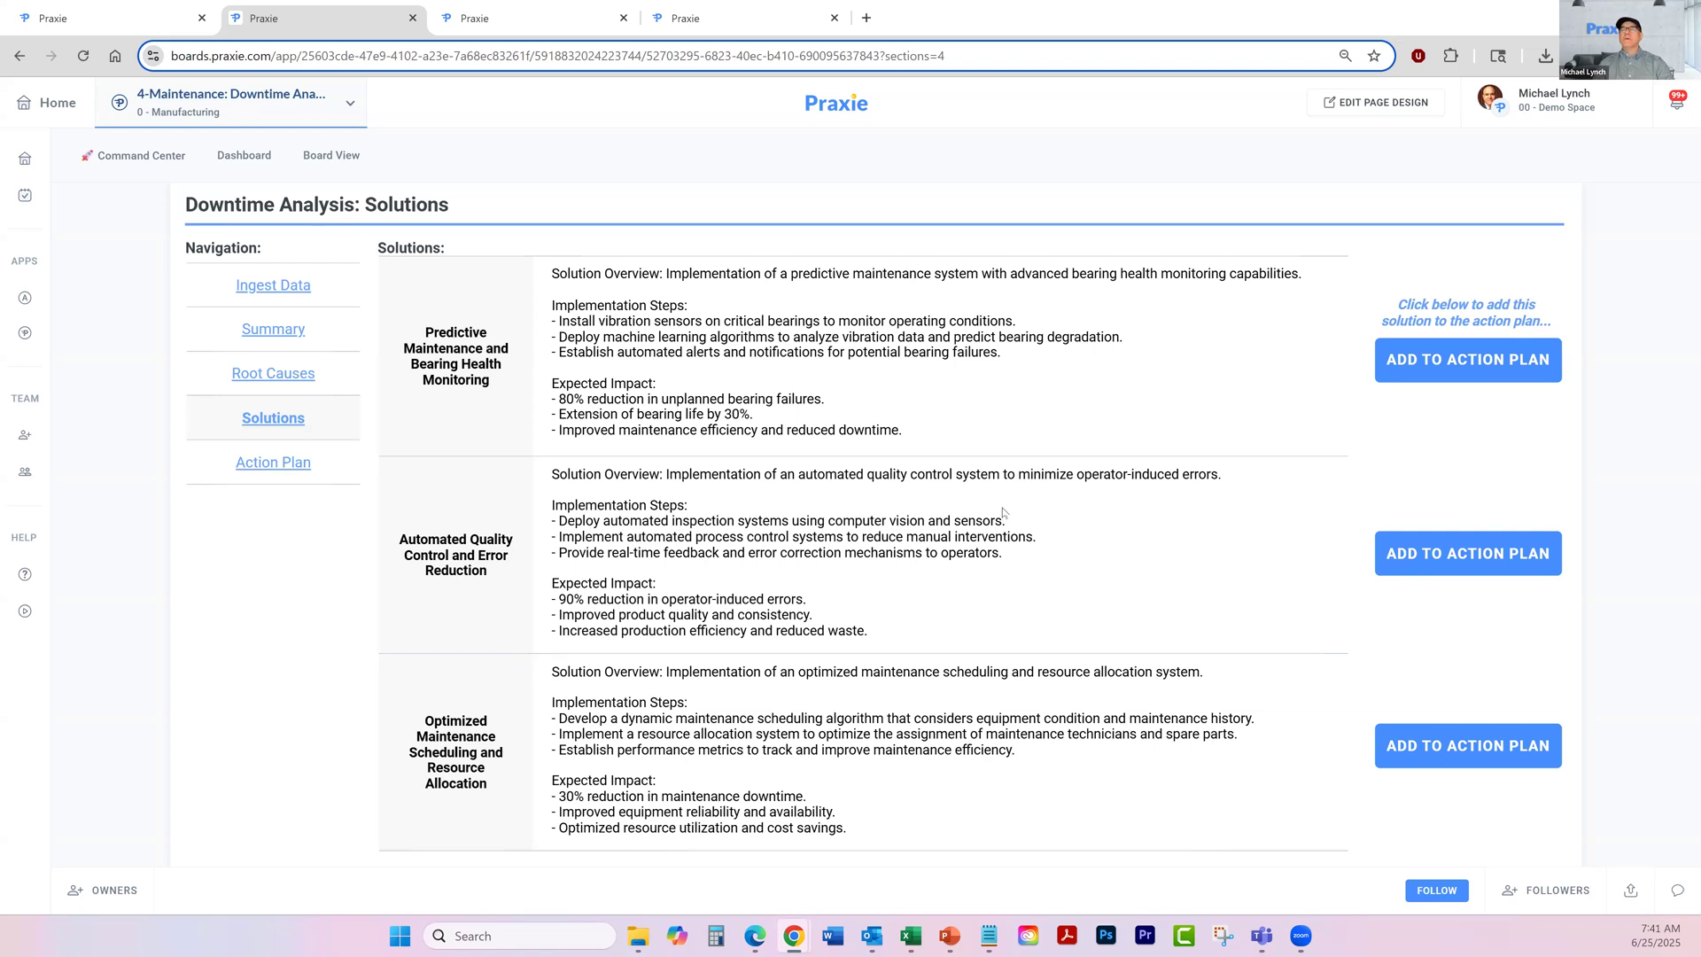
# Review the nine-task Action Plan, including Install Vibration Sensors' users, then close the browser tab
pyautogui.click(289, 470)
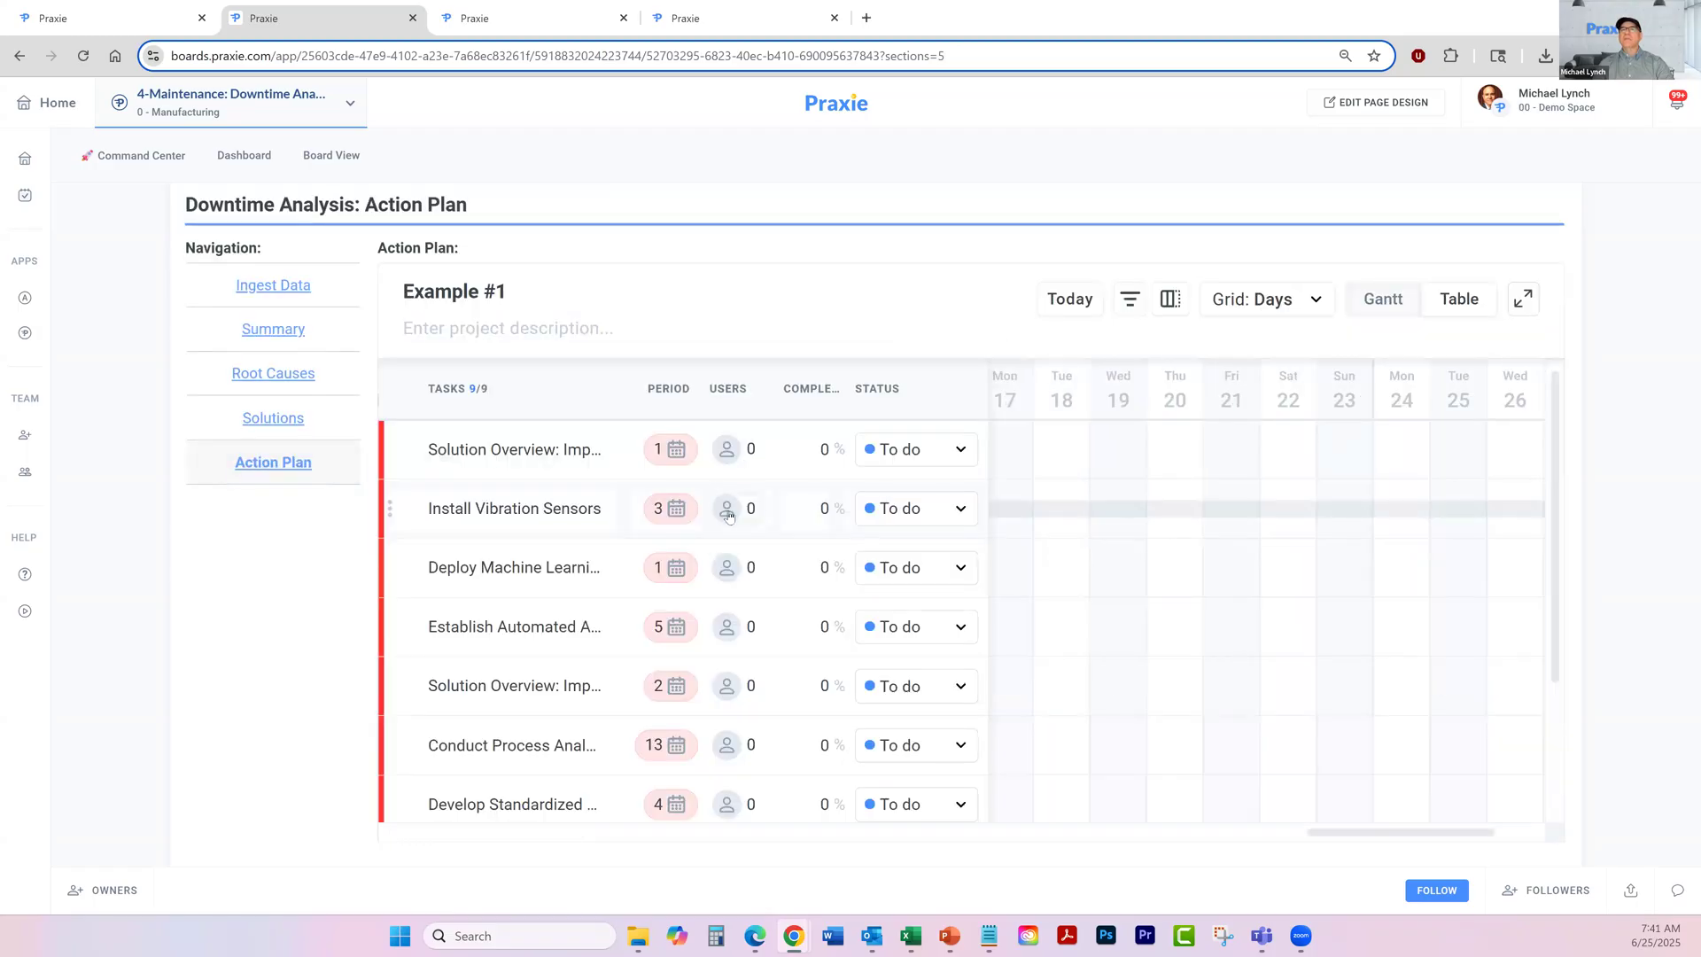
pyautogui.click(729, 513)
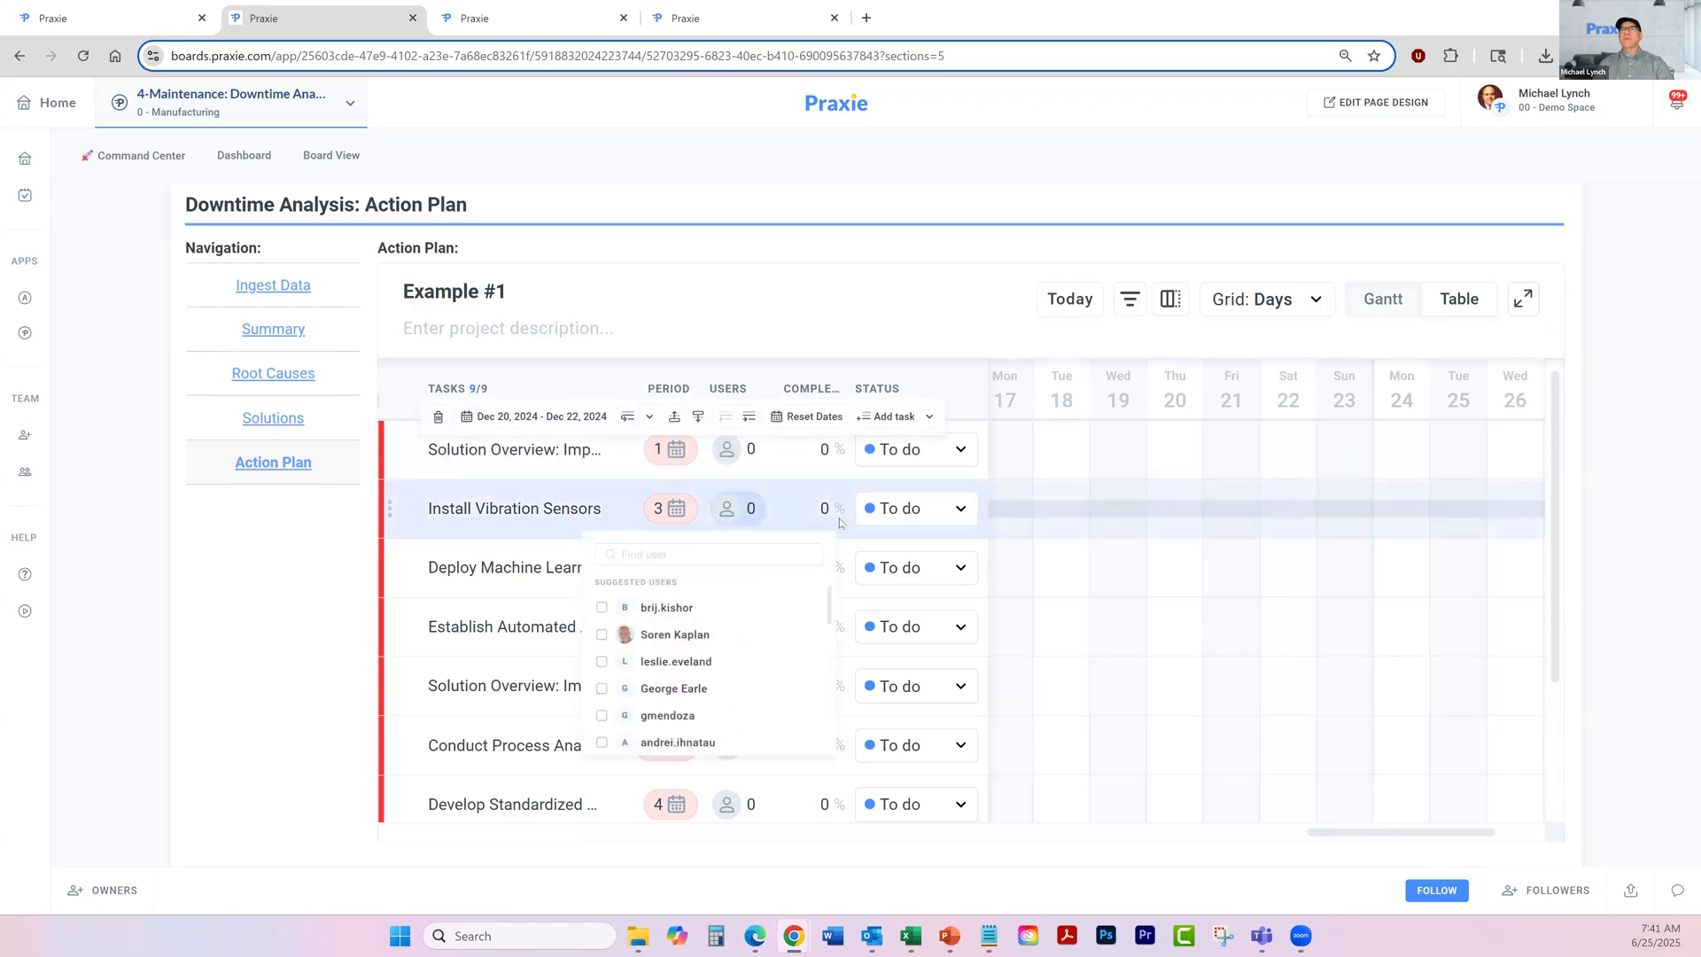
pyautogui.click(1185, 515)
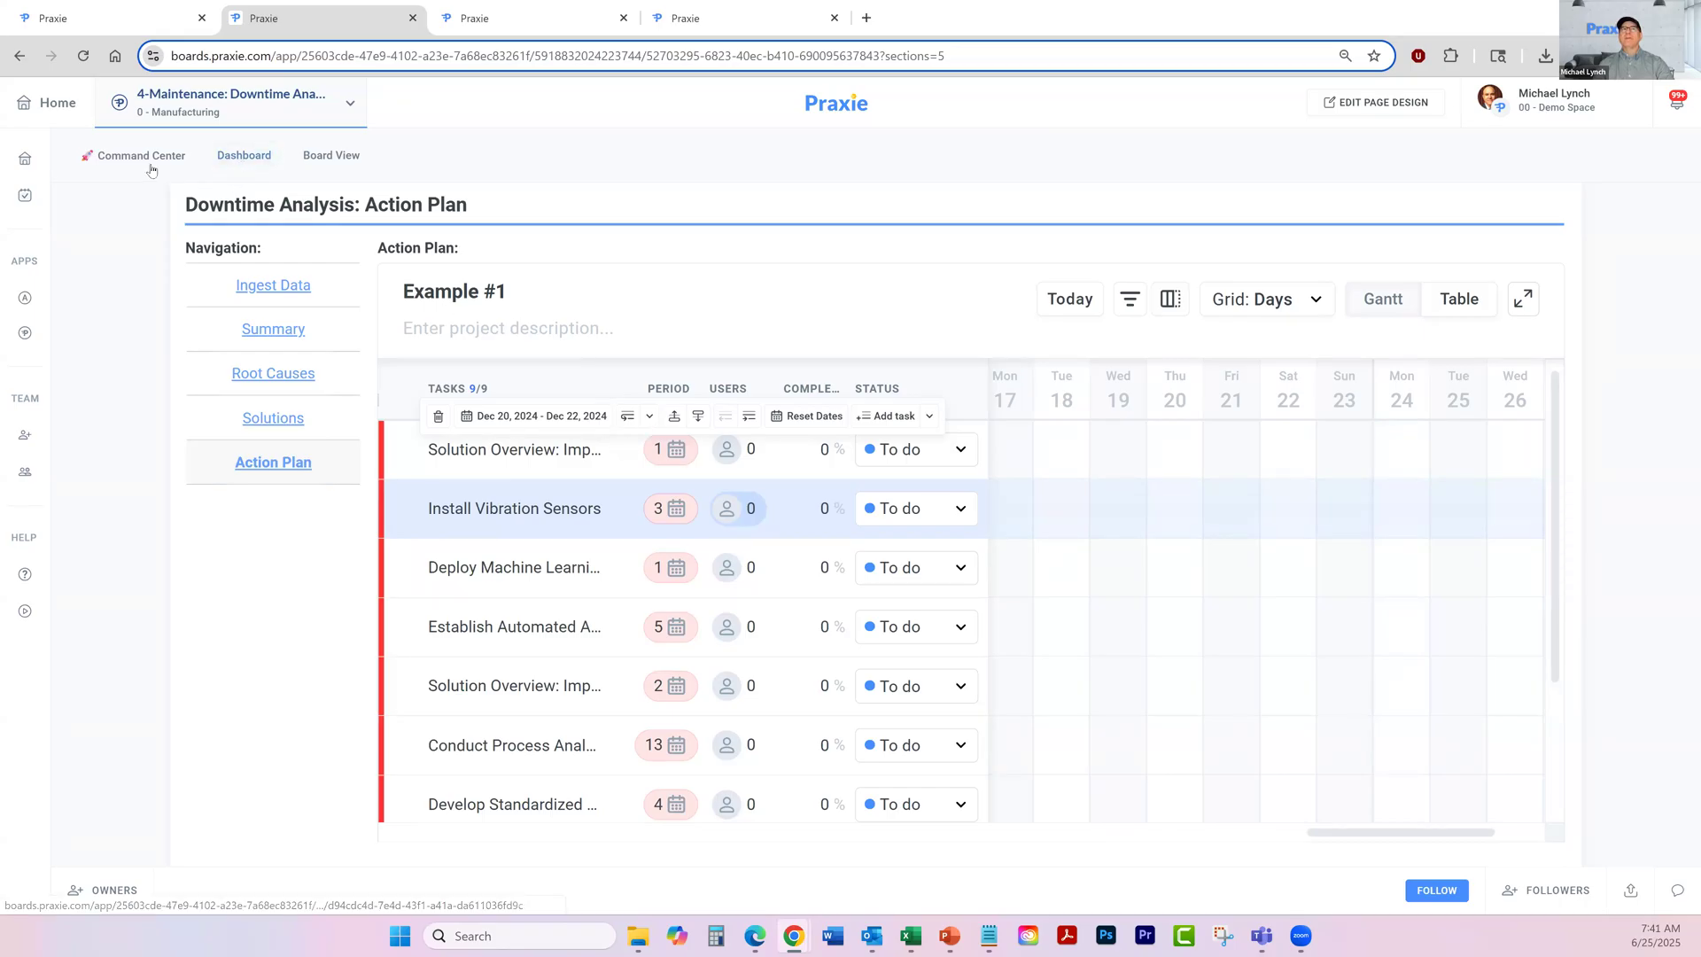
pyautogui.click(412, 19)
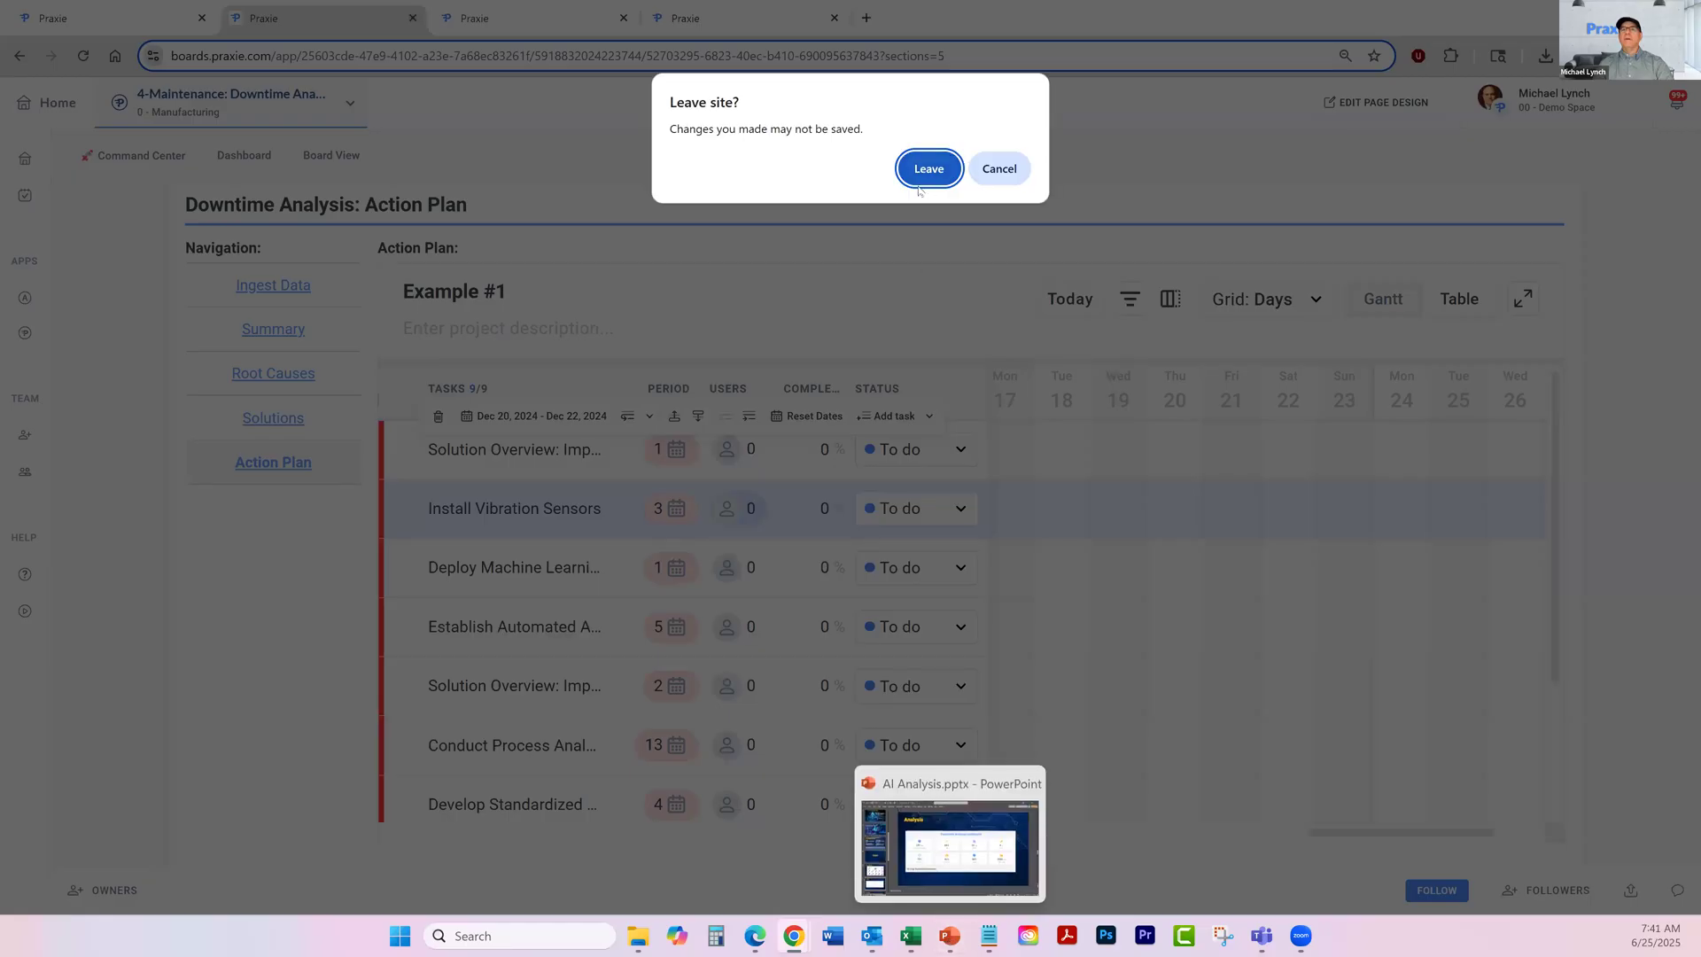
# Leave the page, show the deck's slide 12 'Automation', and return to the live Praxie board
pyautogui.press('Return')
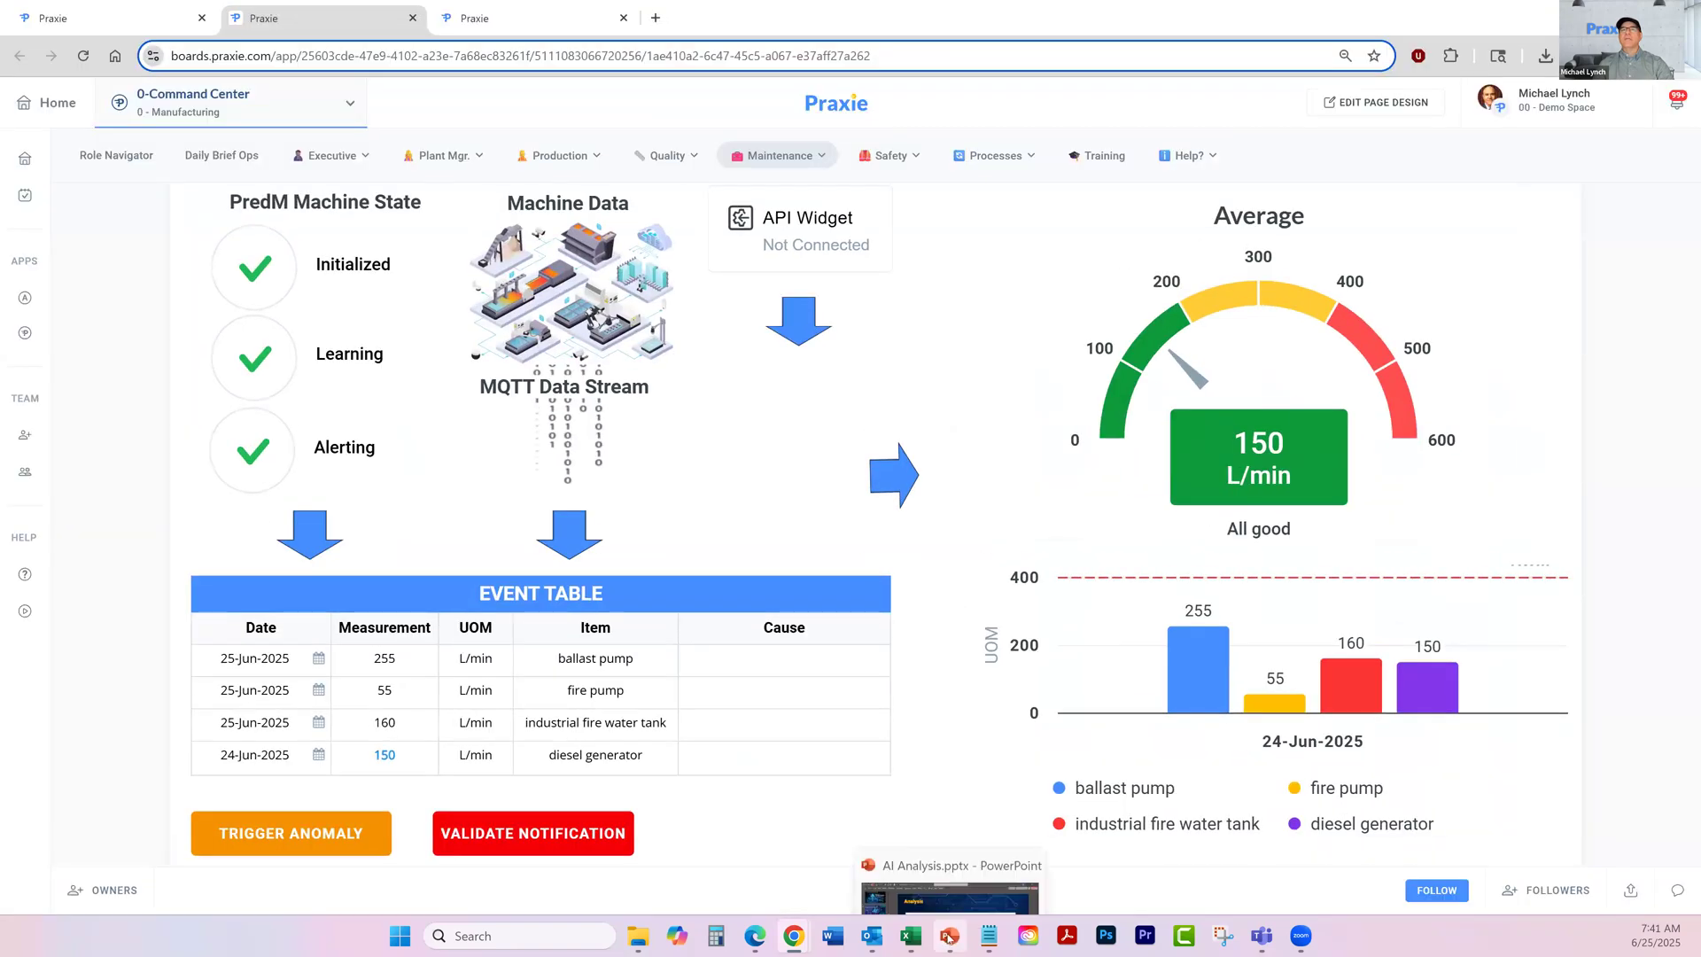
pyautogui.click(948, 937)
pyautogui.scroll(-2, 164, 803)
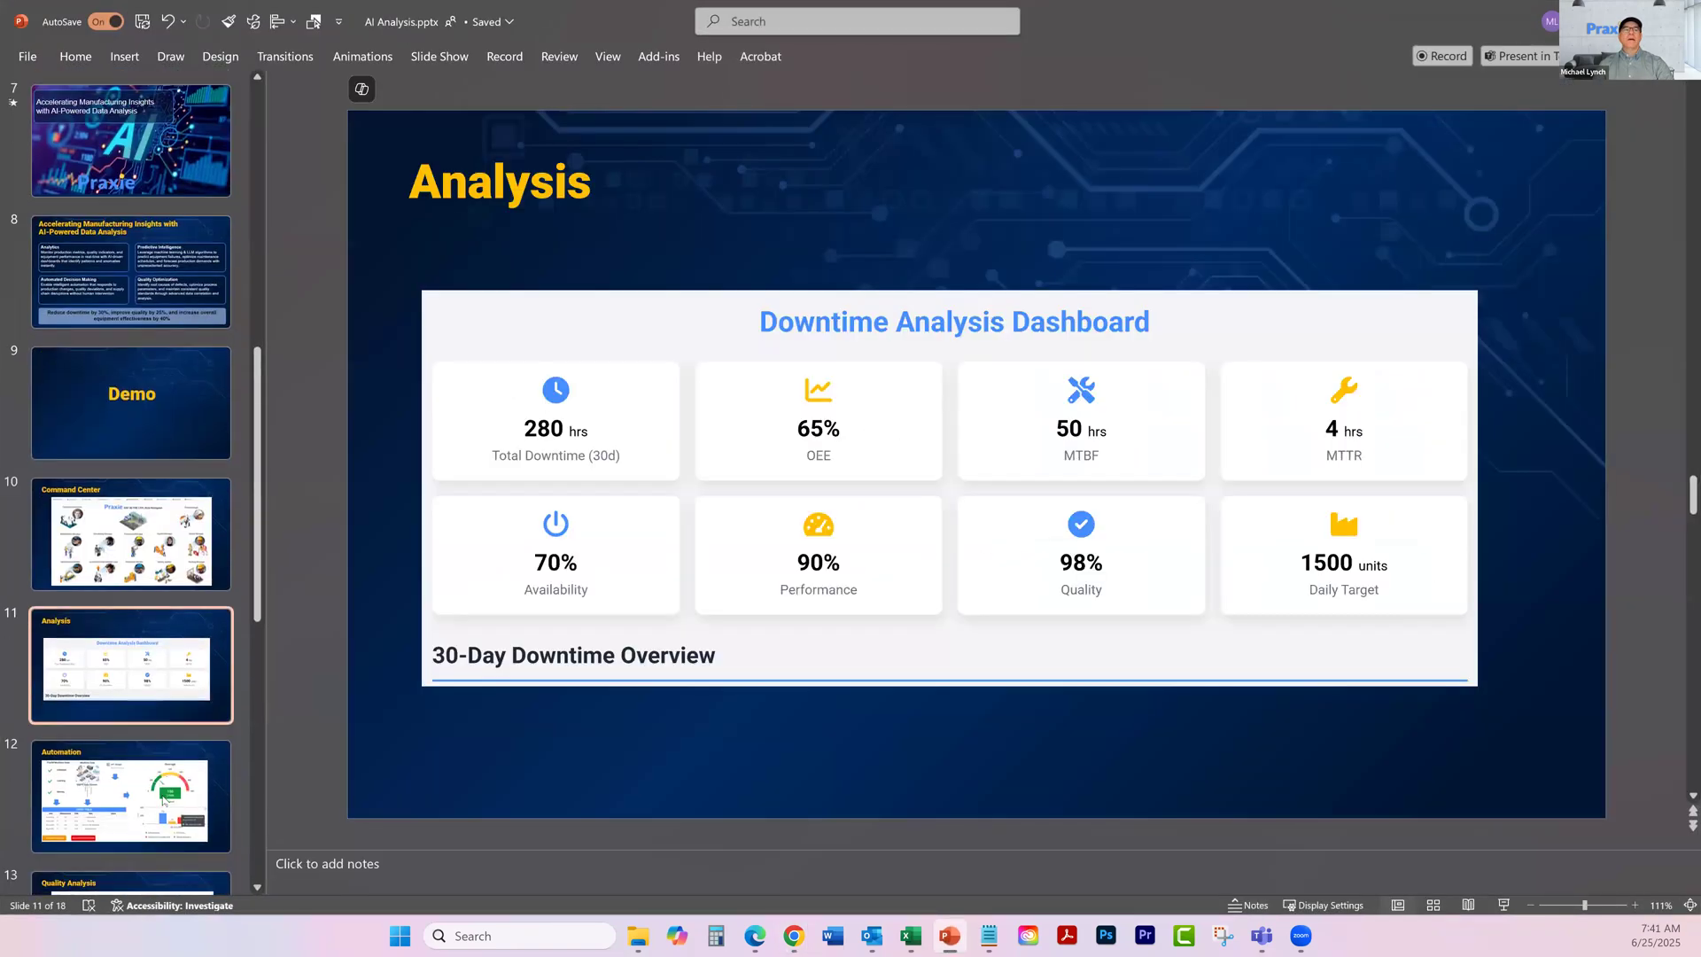
pyautogui.click(164, 798)
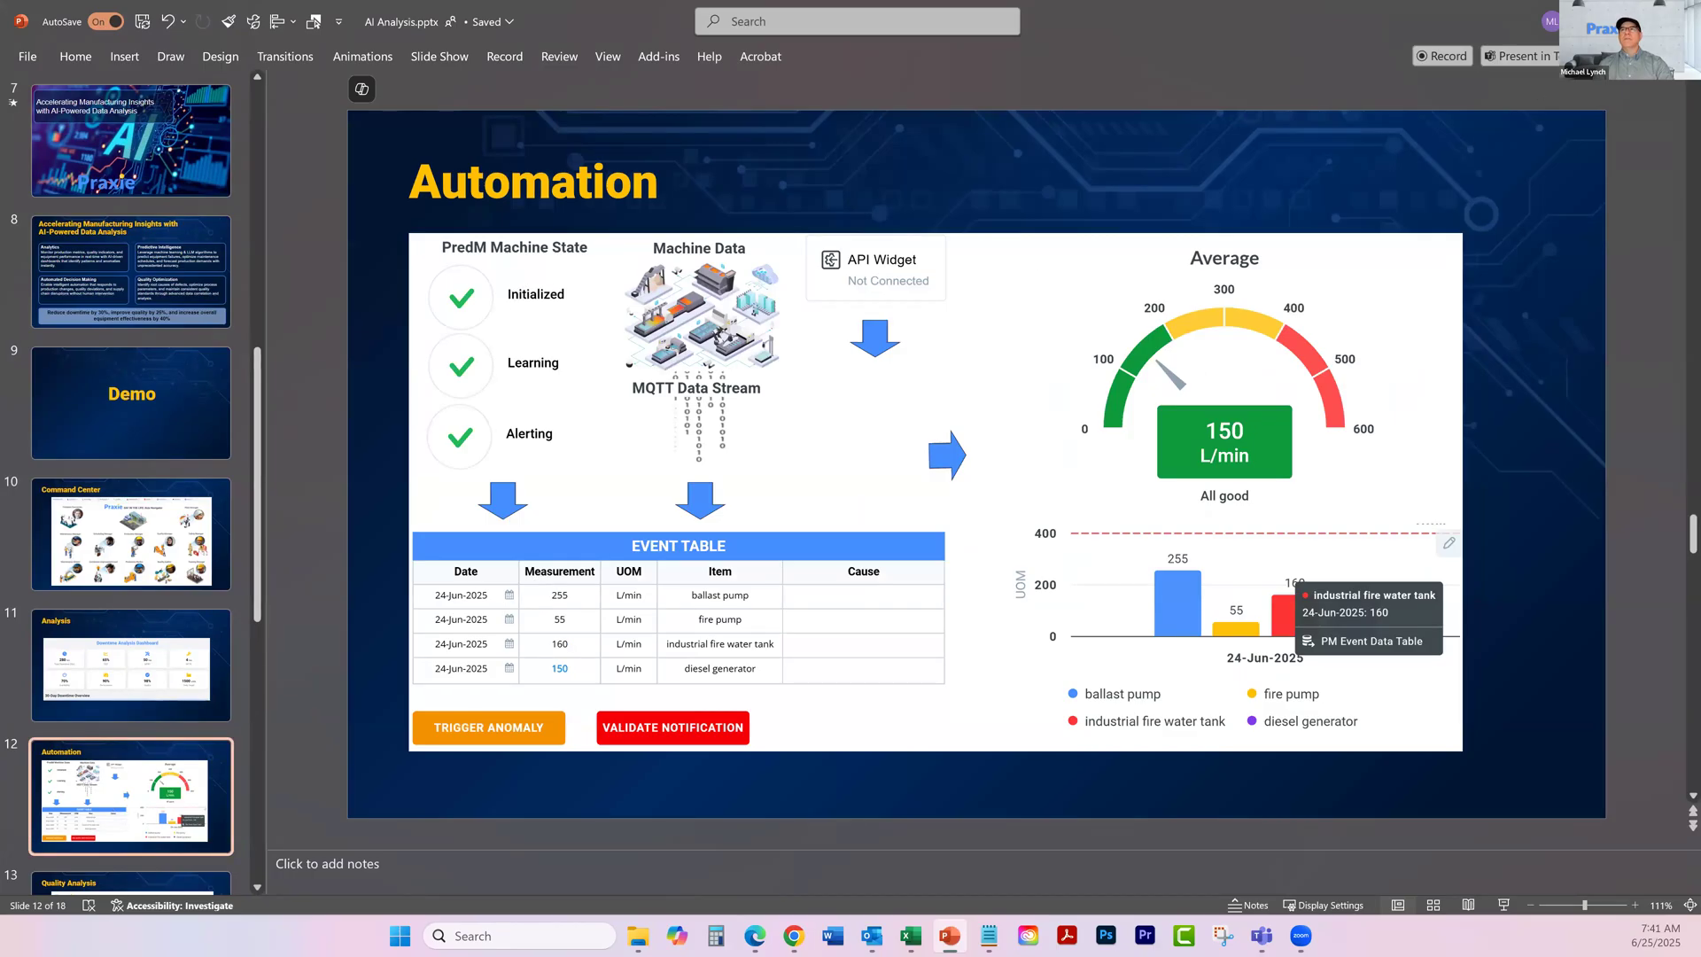
pyautogui.hotkey('alt', 'Tab')
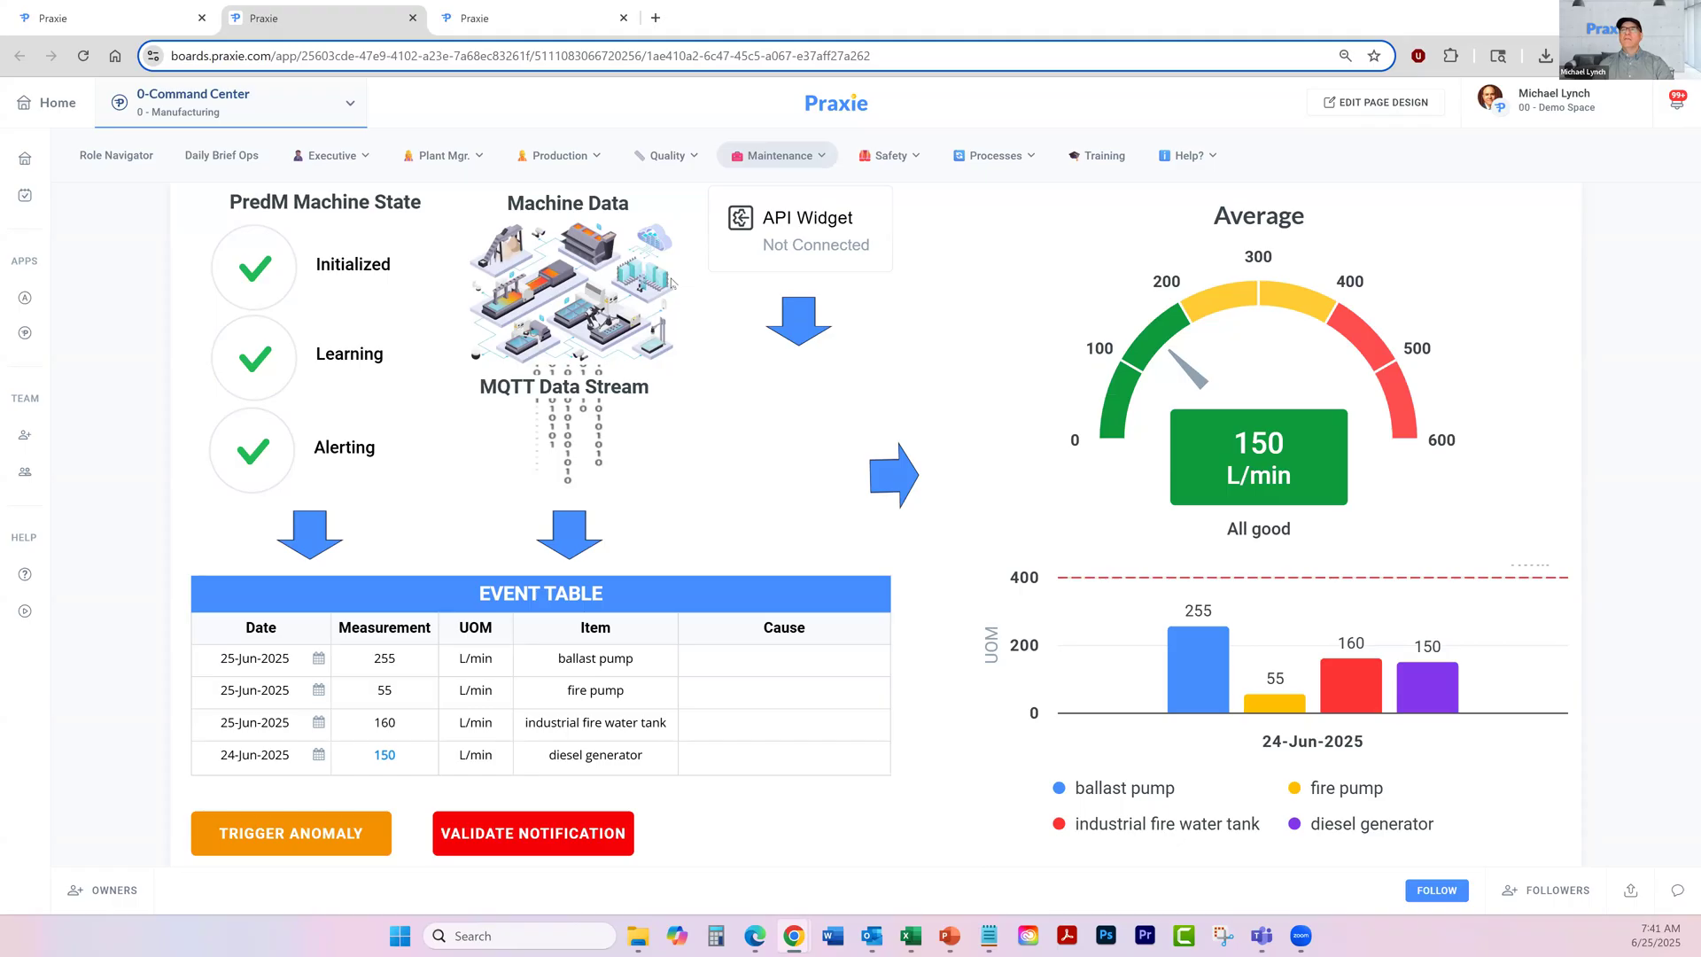
# Change the diesel generator's 24-Jun-2025 measurement from 150 to 500, flagged red, and save
pyautogui.click(410, 770)
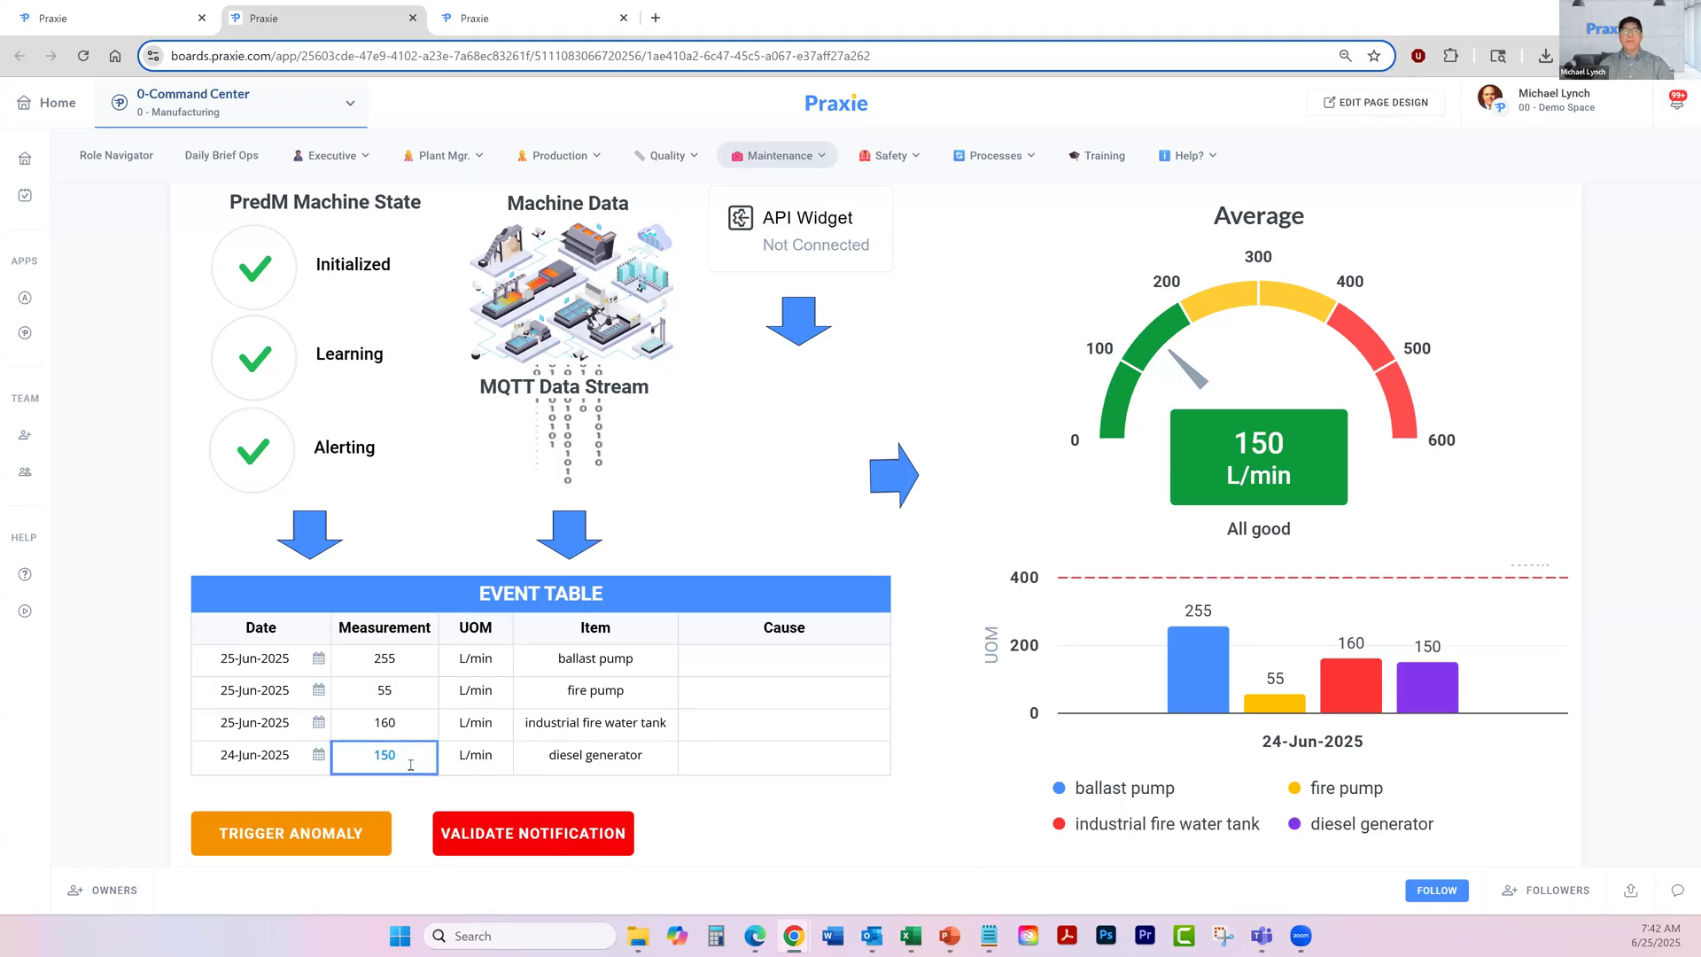
pyautogui.write('500')
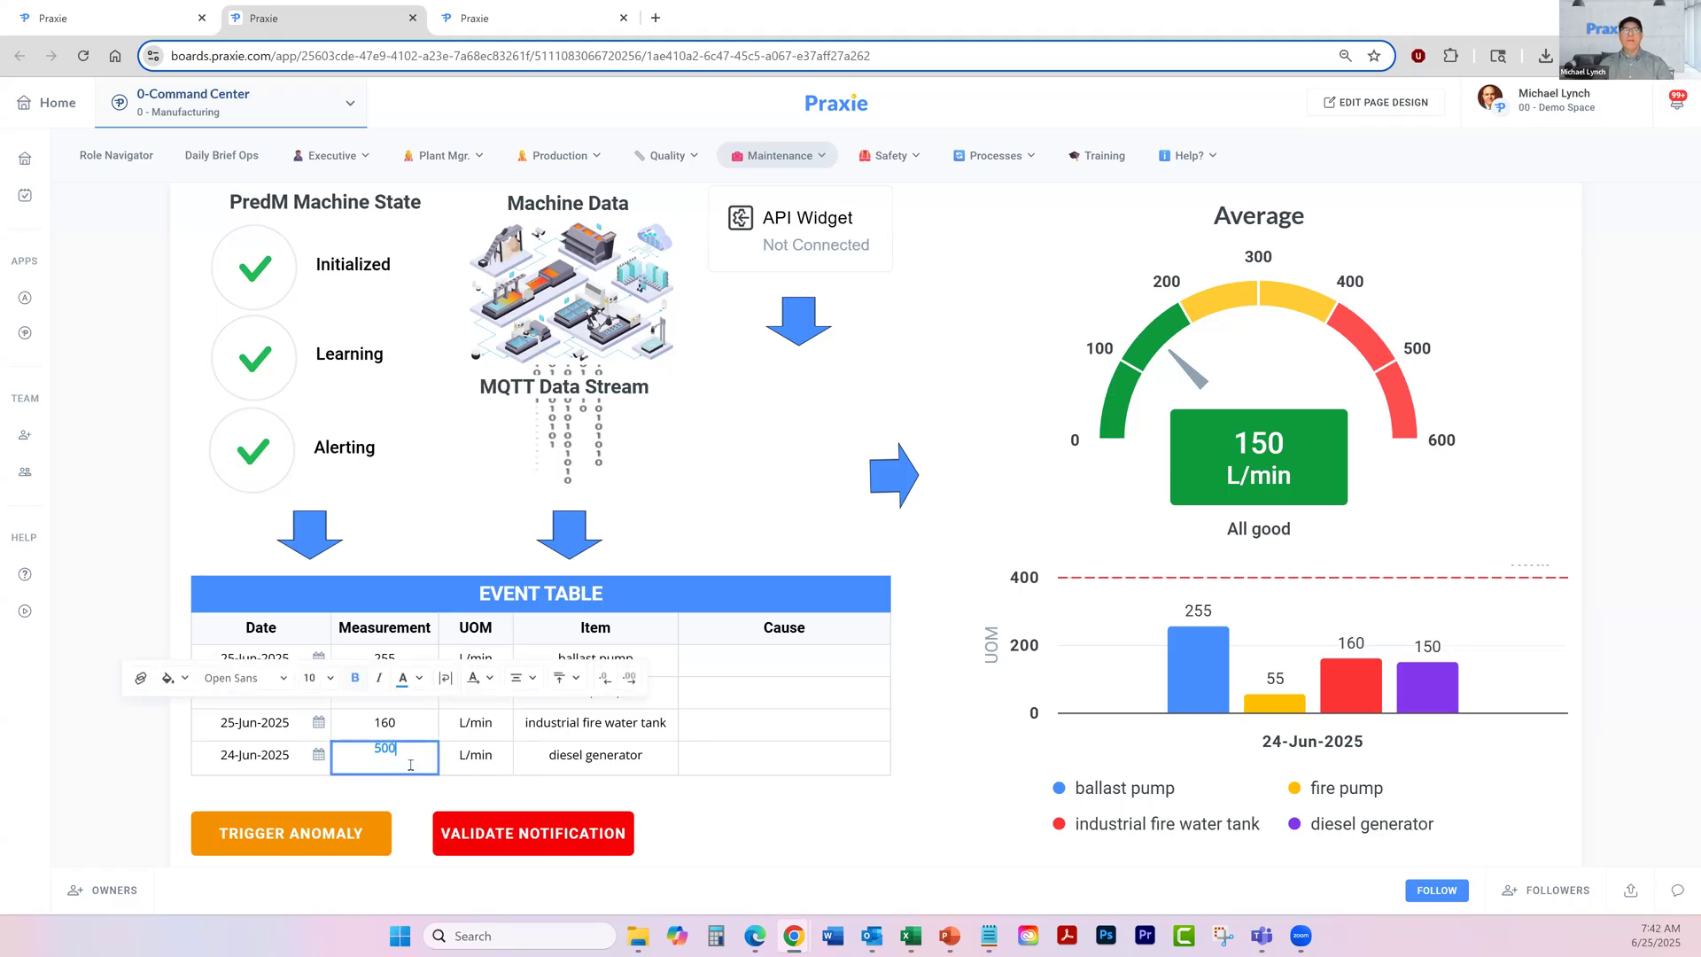
pyautogui.click(539, 838)
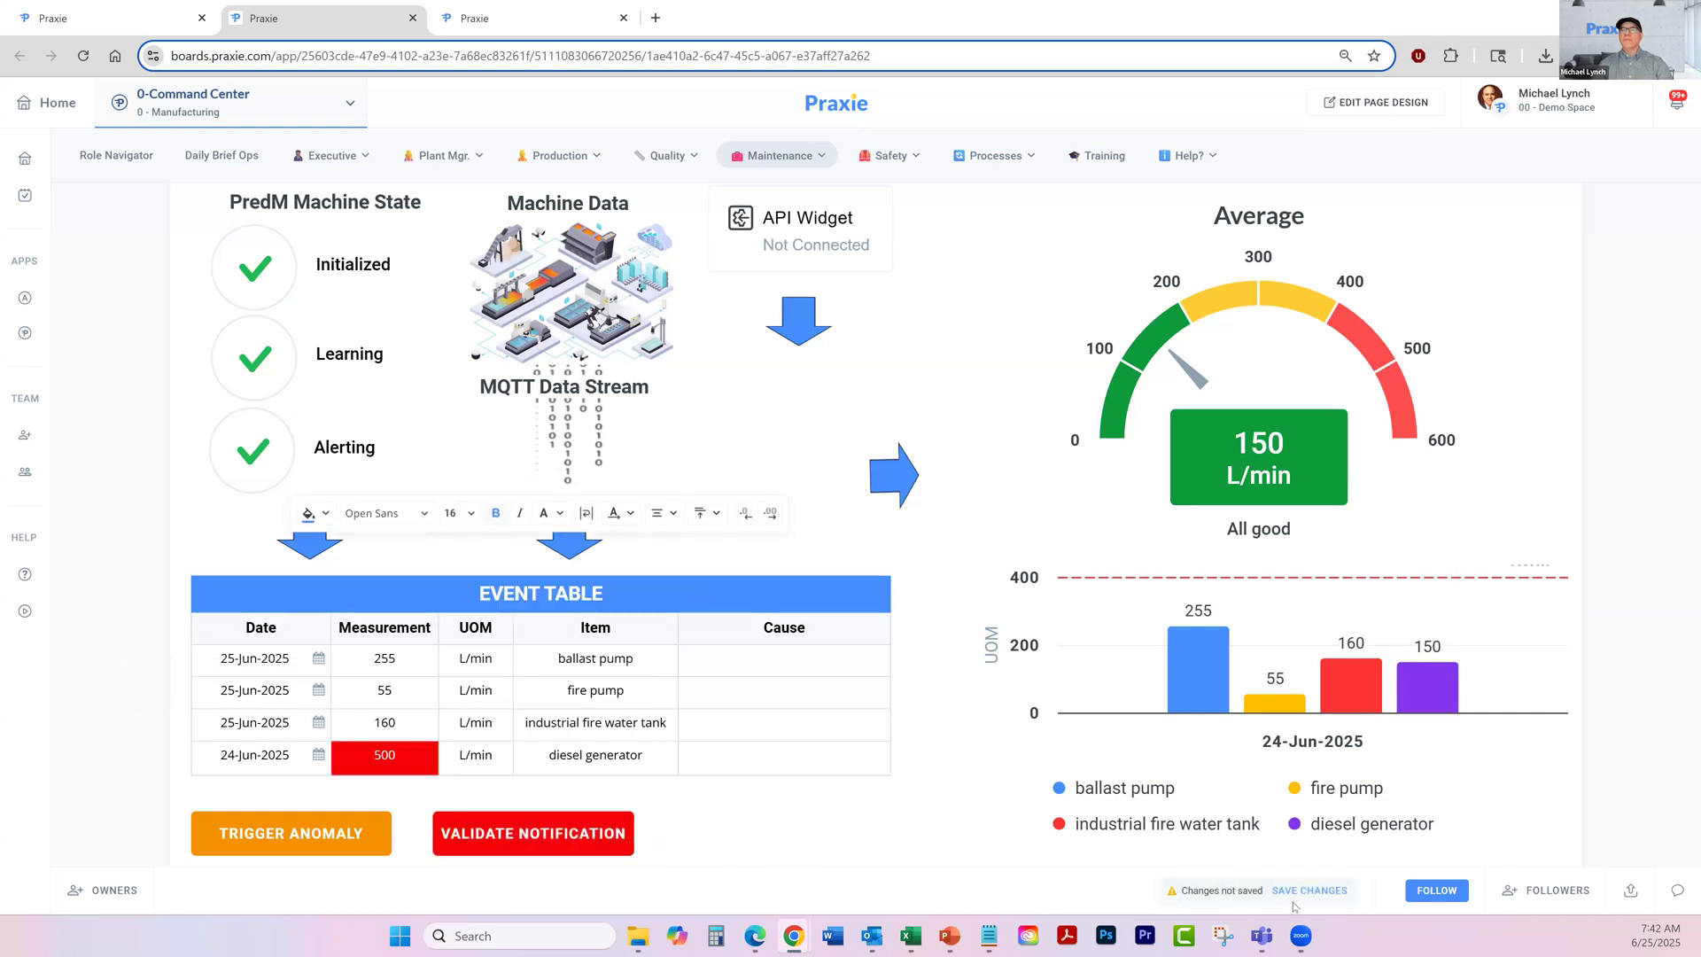
pyautogui.click(1298, 893)
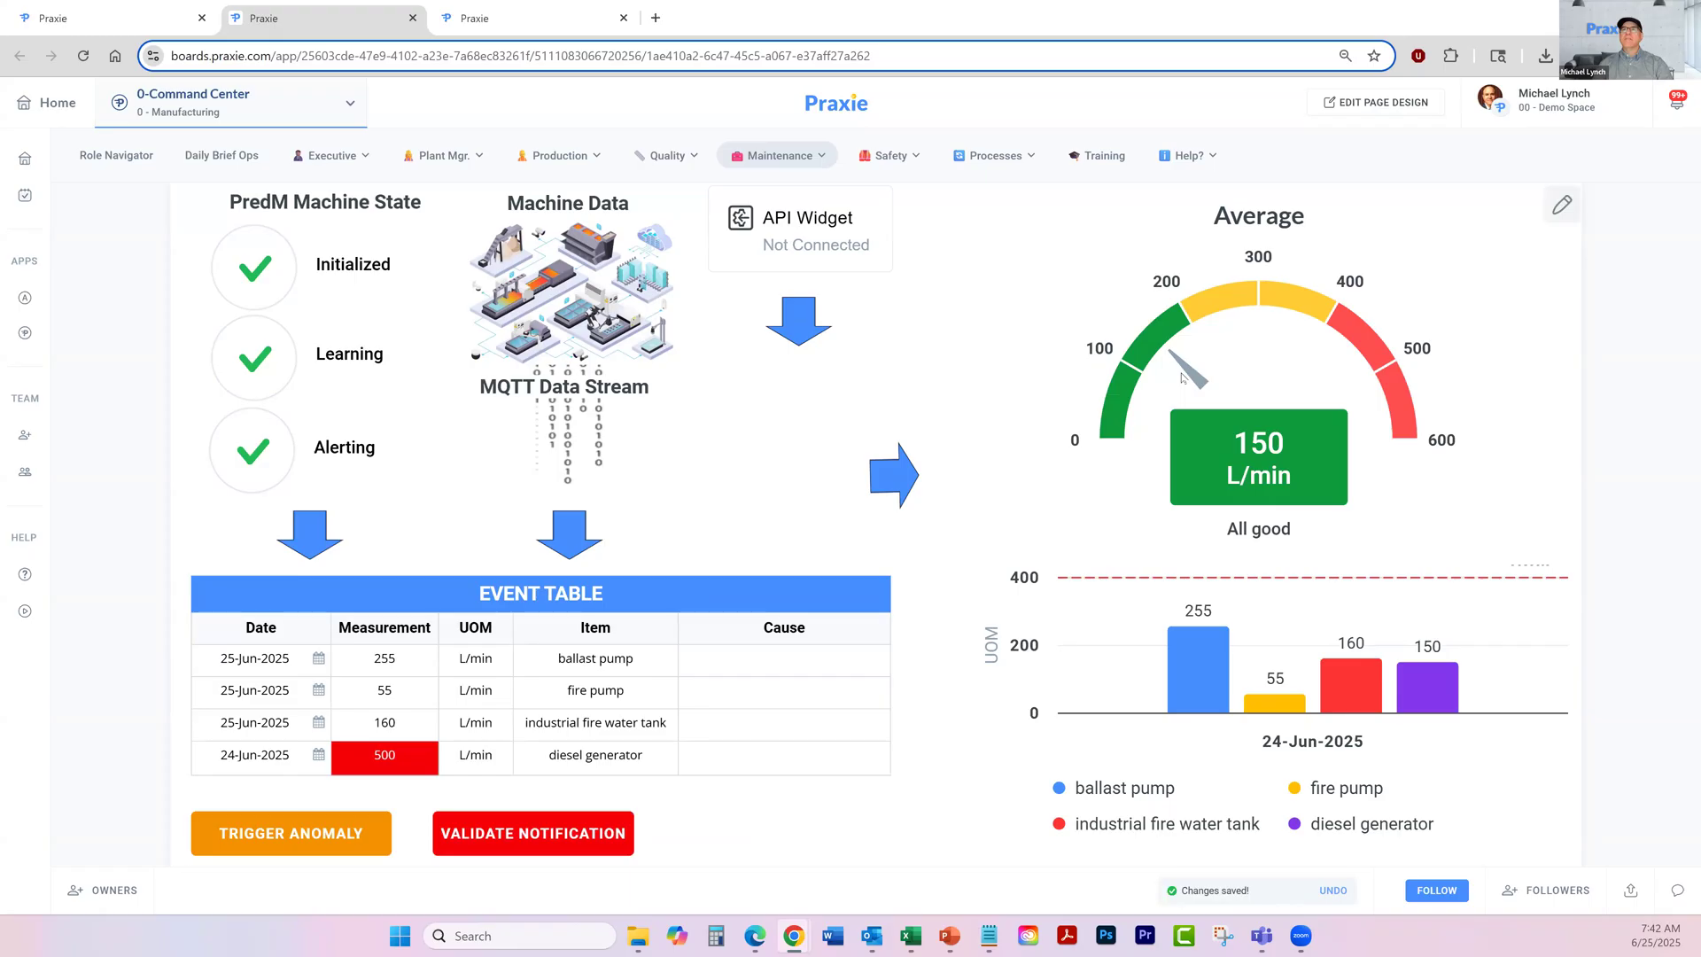